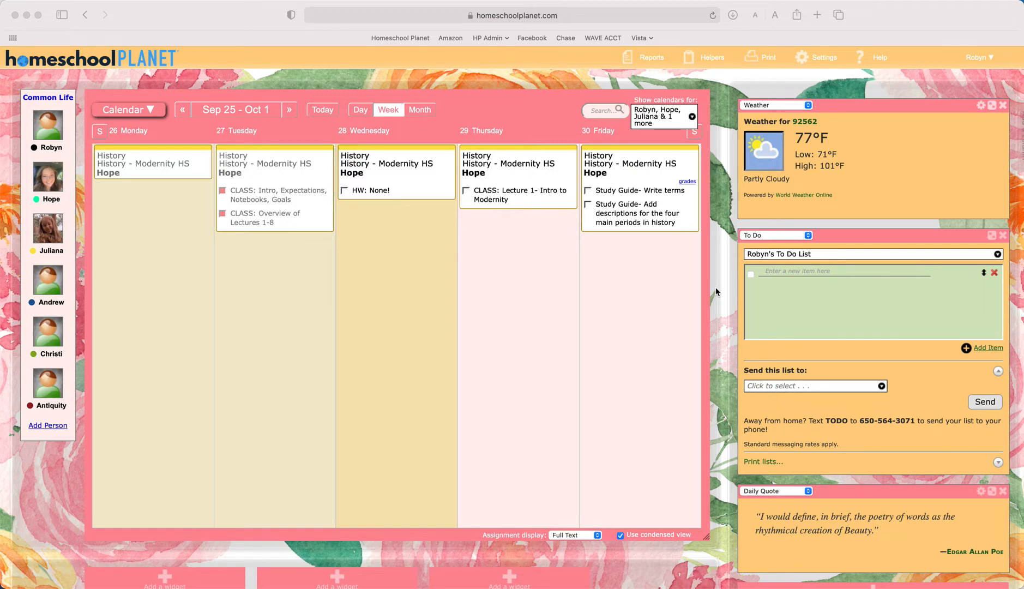
# Open the online user guide with video tutorials from the planner's help options.
pyautogui.scroll(-1, 722, 216)
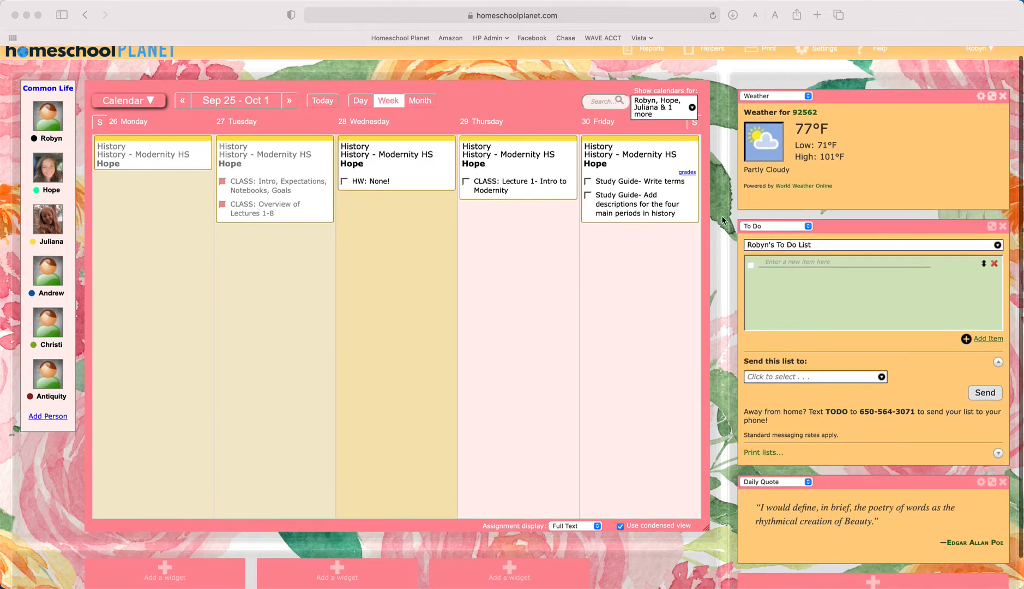
pyautogui.scroll(1, 722, 218)
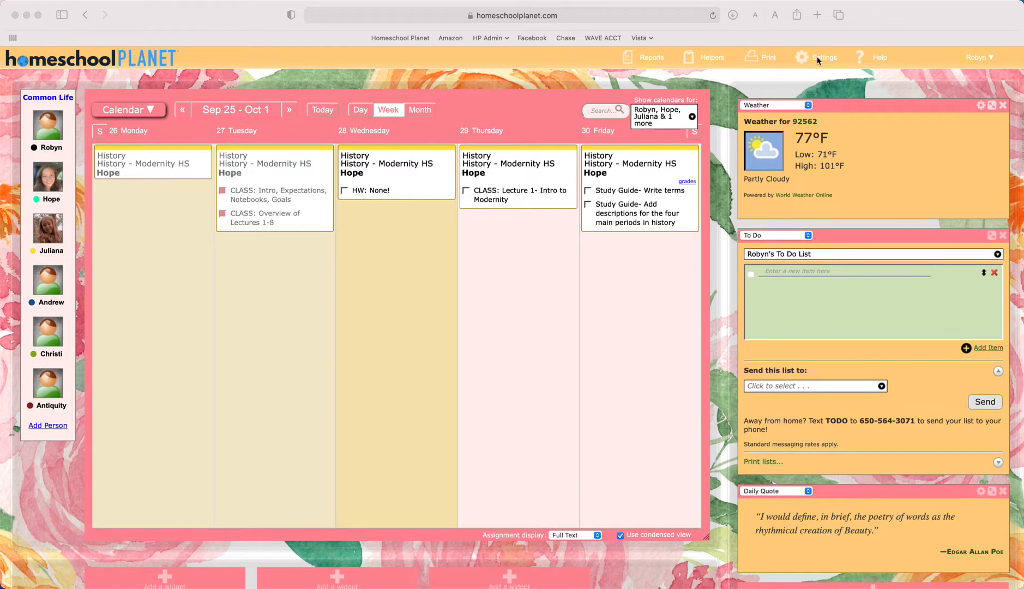
pyautogui.click(882, 57)
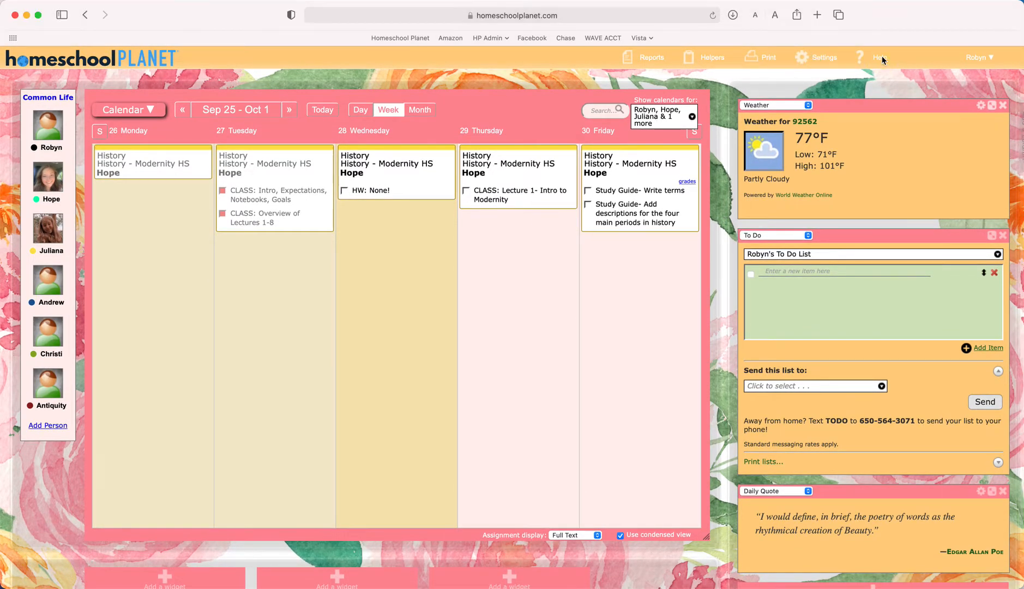
pyautogui.click(881, 57)
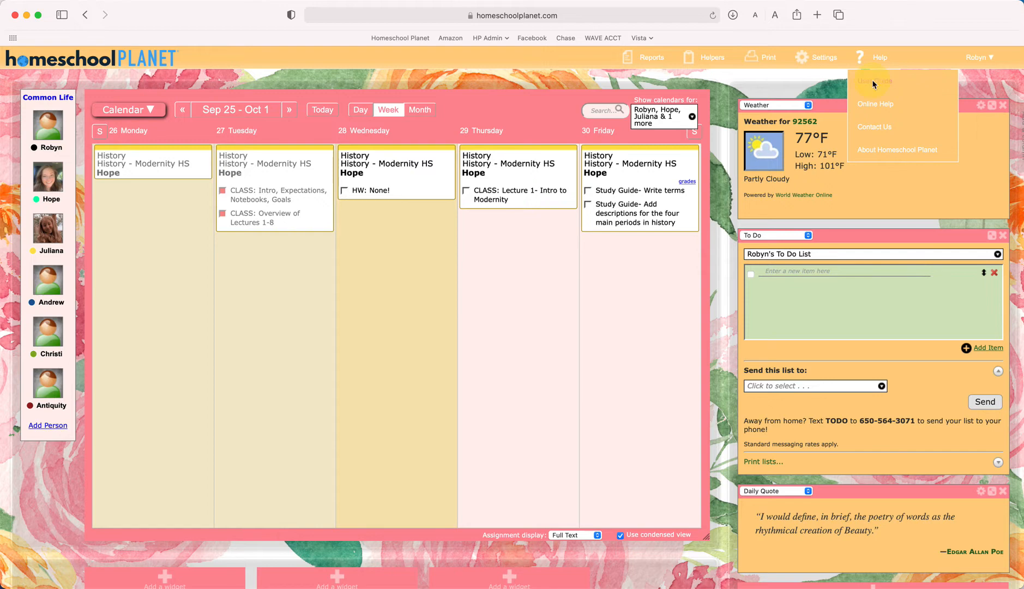
pyautogui.click(872, 80)
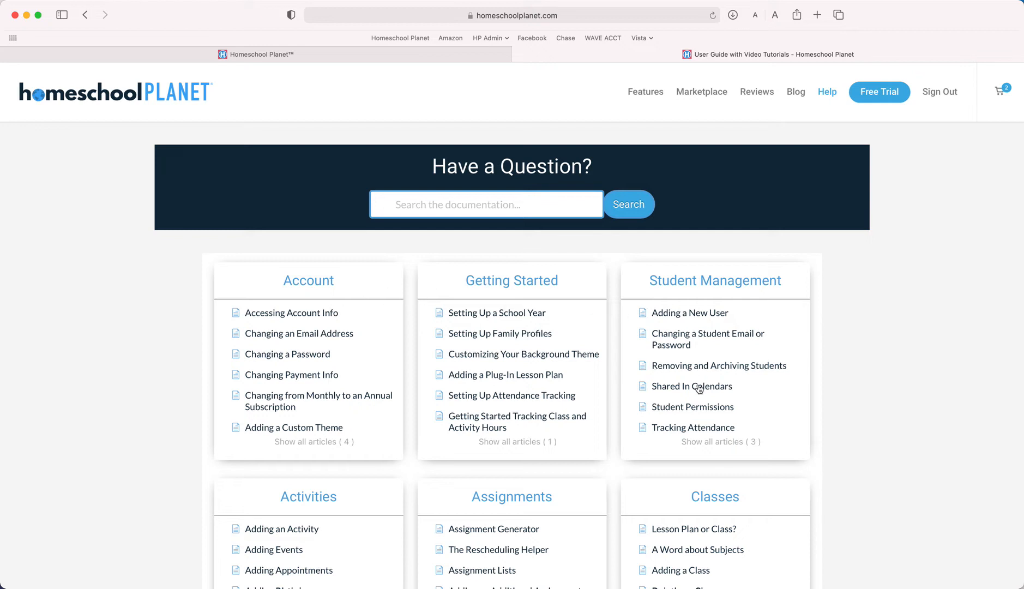
# Open the Setting Up a School Year guide and examine its written instructions, screenshots and video tutorial.
pyautogui.click(493, 315)
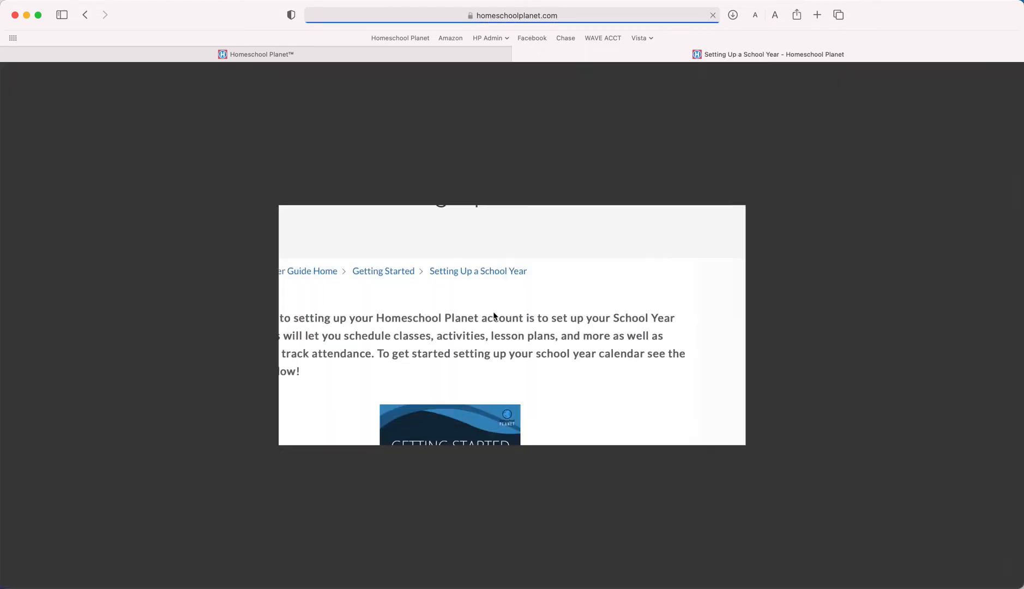
pyautogui.scroll(-10, 519, 354)
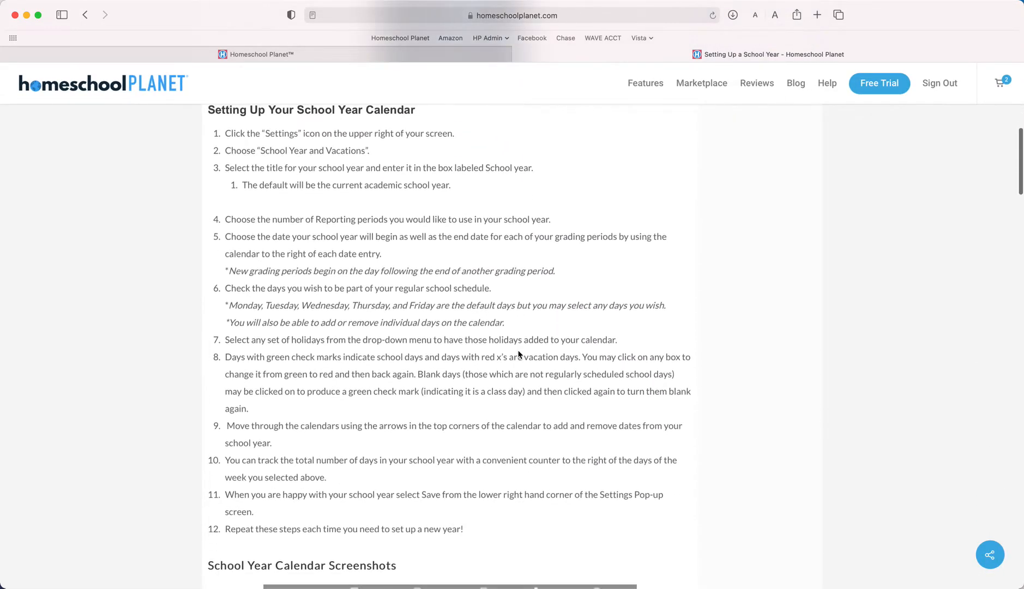
pyautogui.scroll(-15, 518, 355)
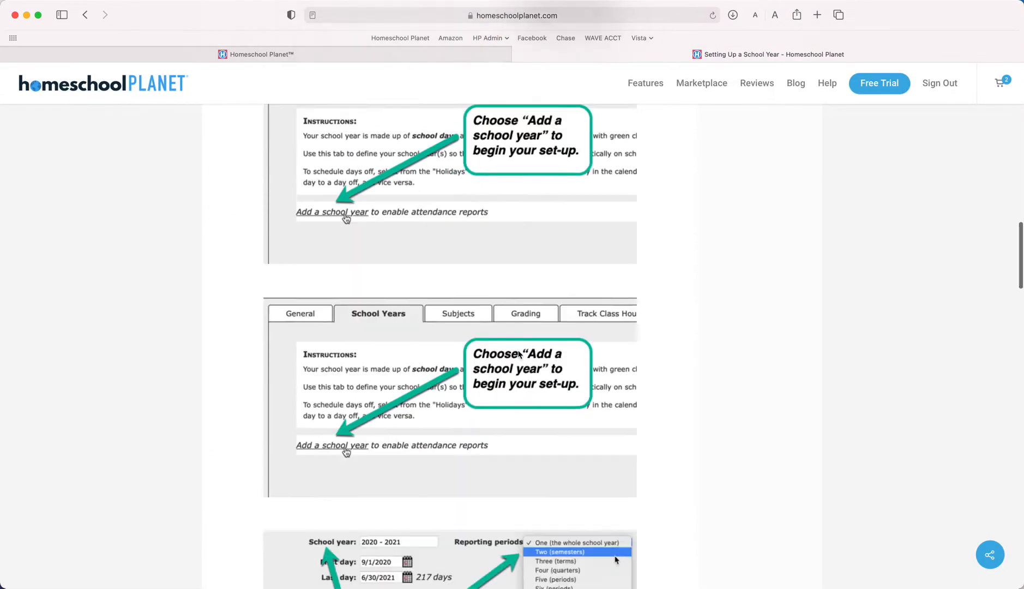
pyautogui.scroll(-20, 519, 354)
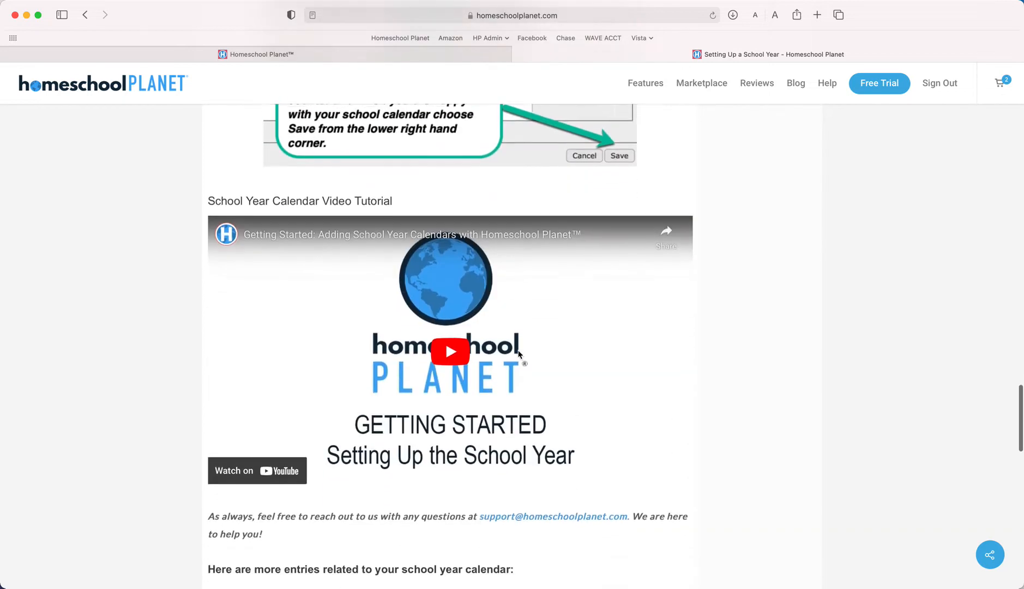
pyautogui.scroll(-1, 518, 354)
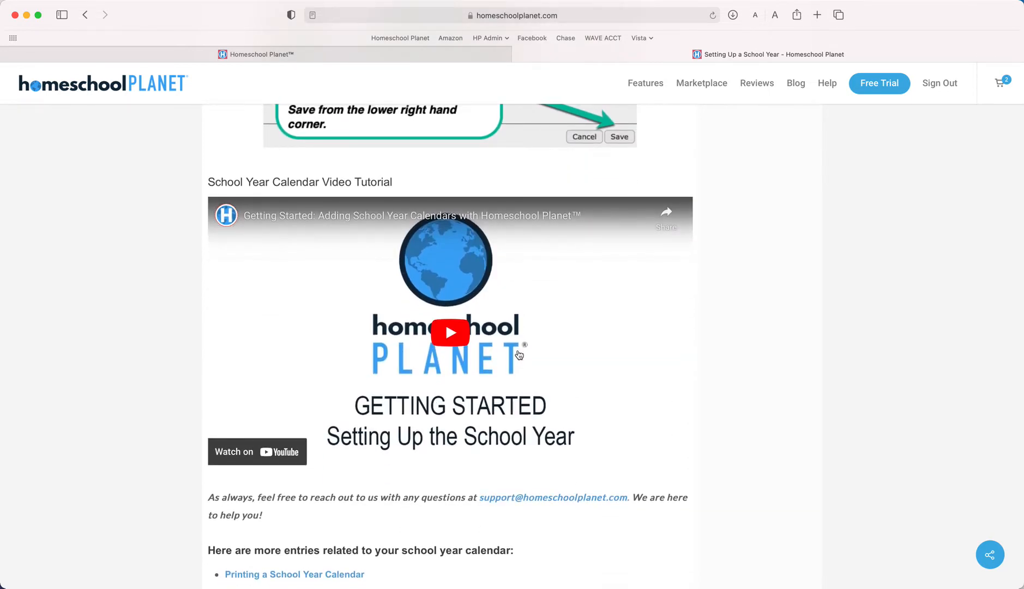
pyautogui.scroll(5, 519, 355)
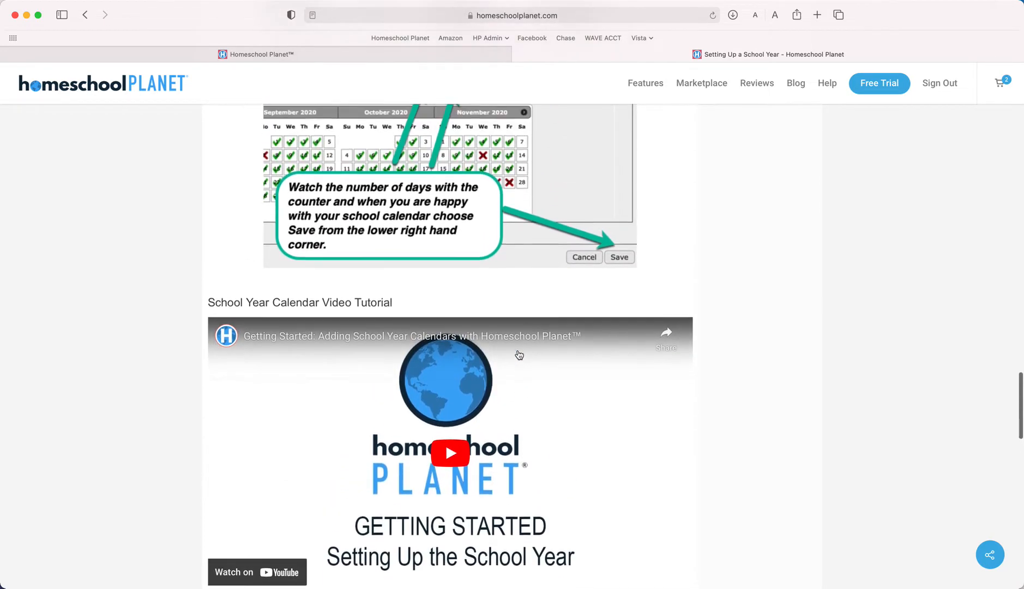
pyautogui.scroll(15, 518, 355)
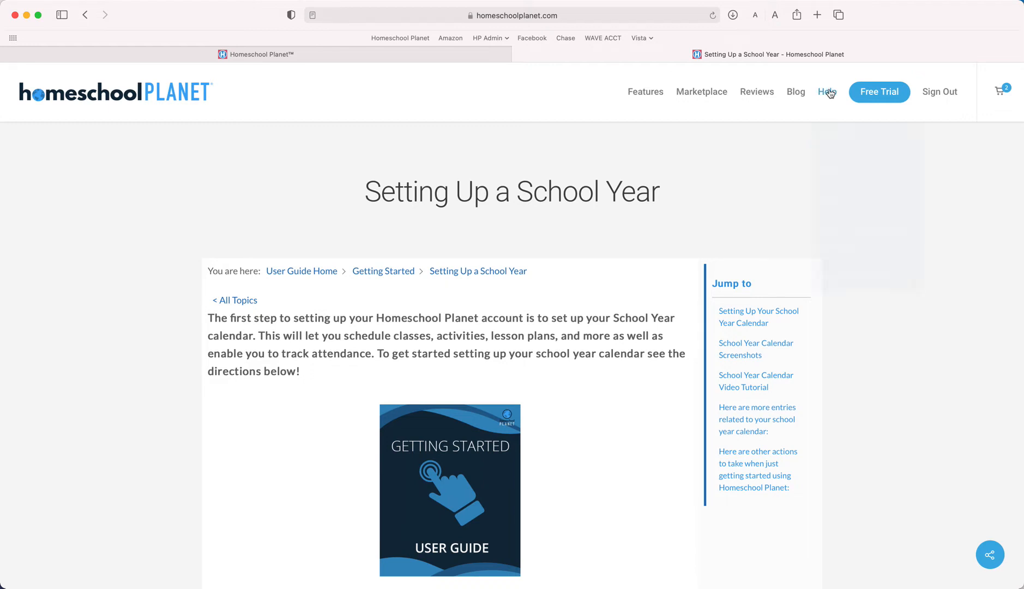
# Show the website's help options and return to the planner's weekly calendar.
pyautogui.moveTo(827, 92)
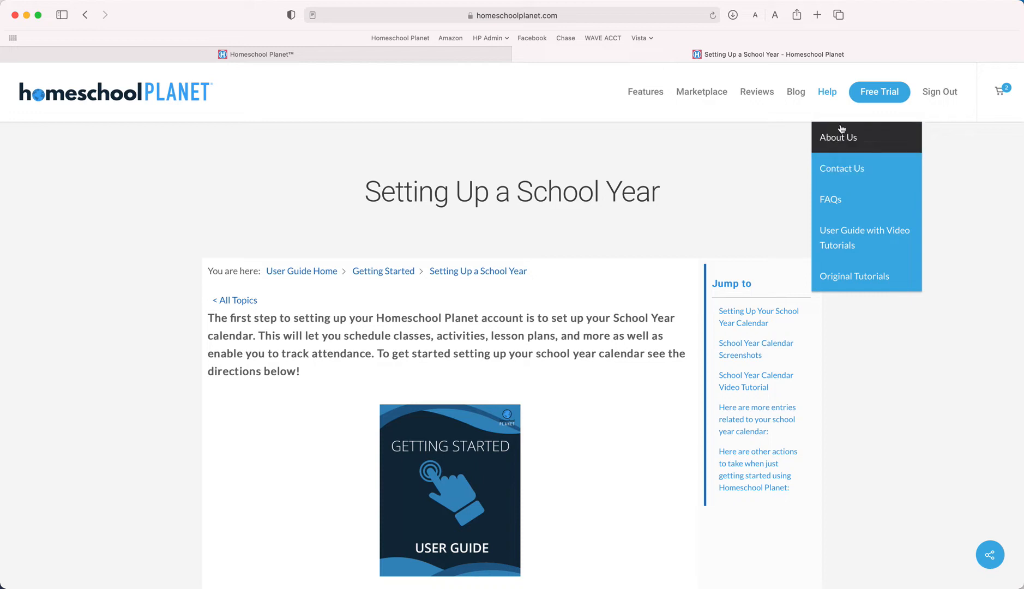
pyautogui.click(379, 56)
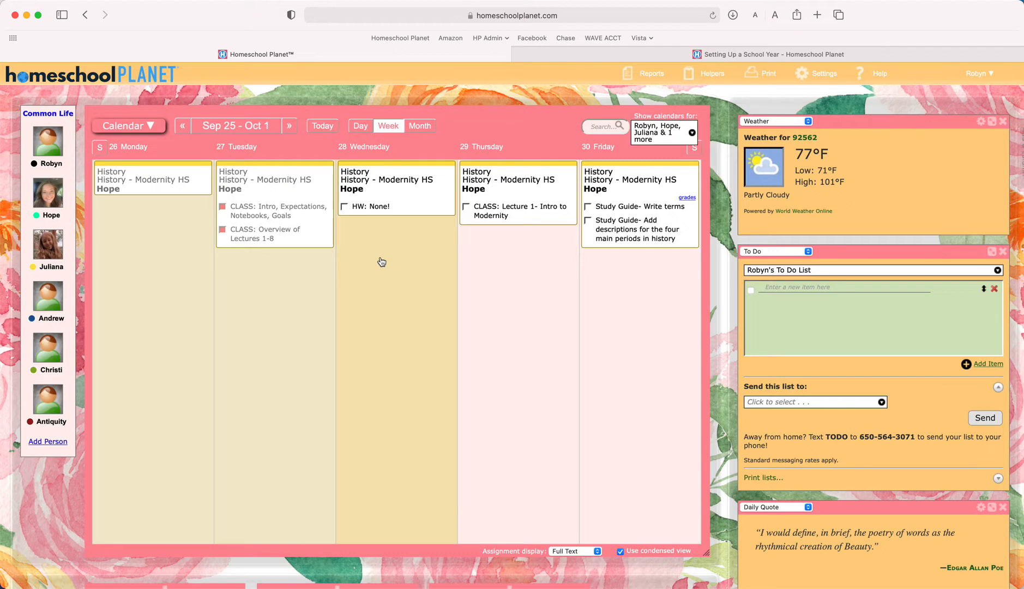
pyautogui.scroll(-1, 382, 262)
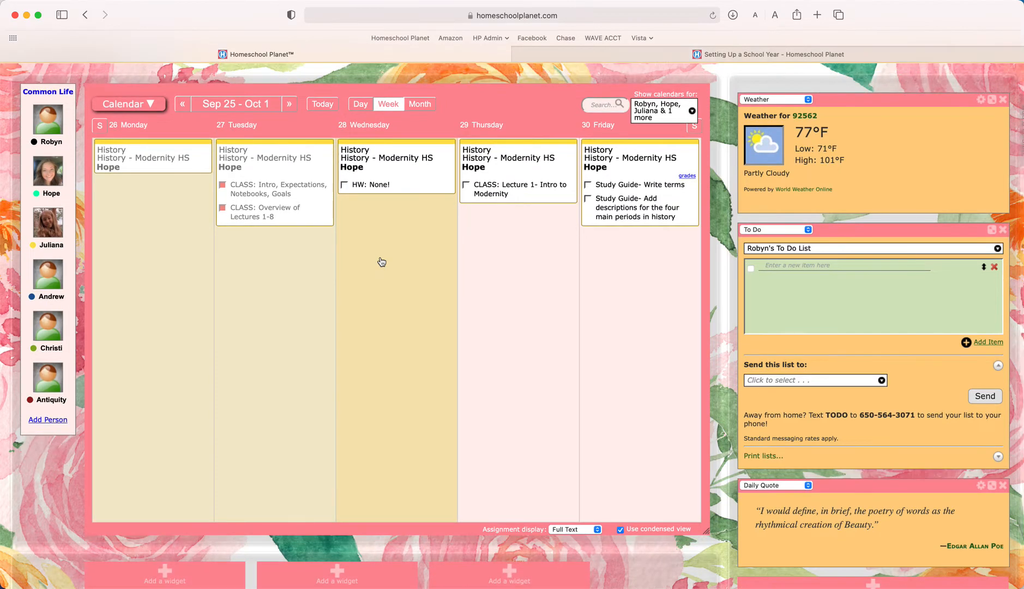
pyautogui.scroll(1, 382, 262)
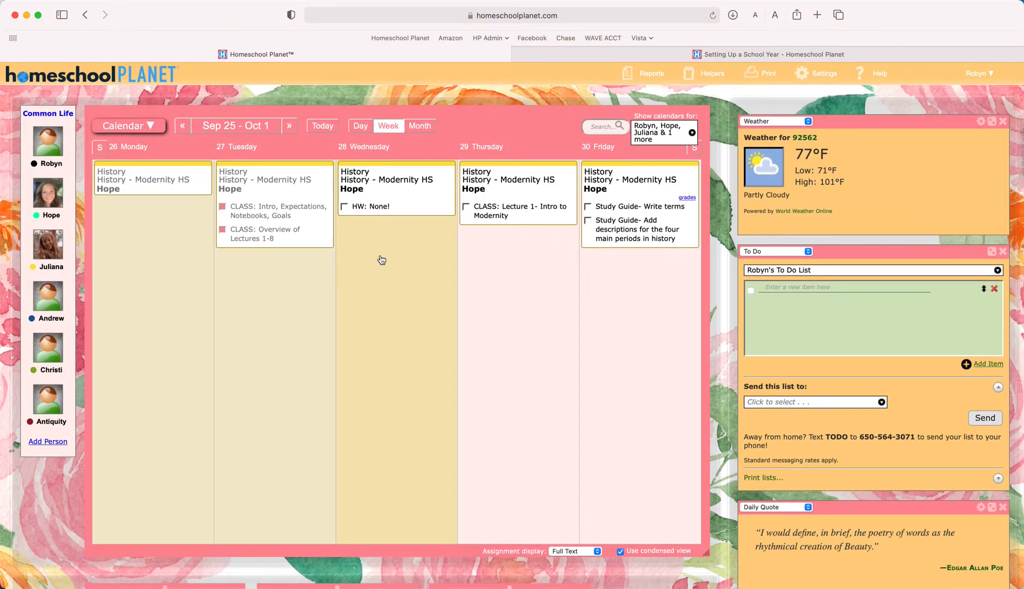
# Open the History - Modernity HS class on Tuesday, September 27 for editing and enlarge its window.
pyautogui.click(251, 185)
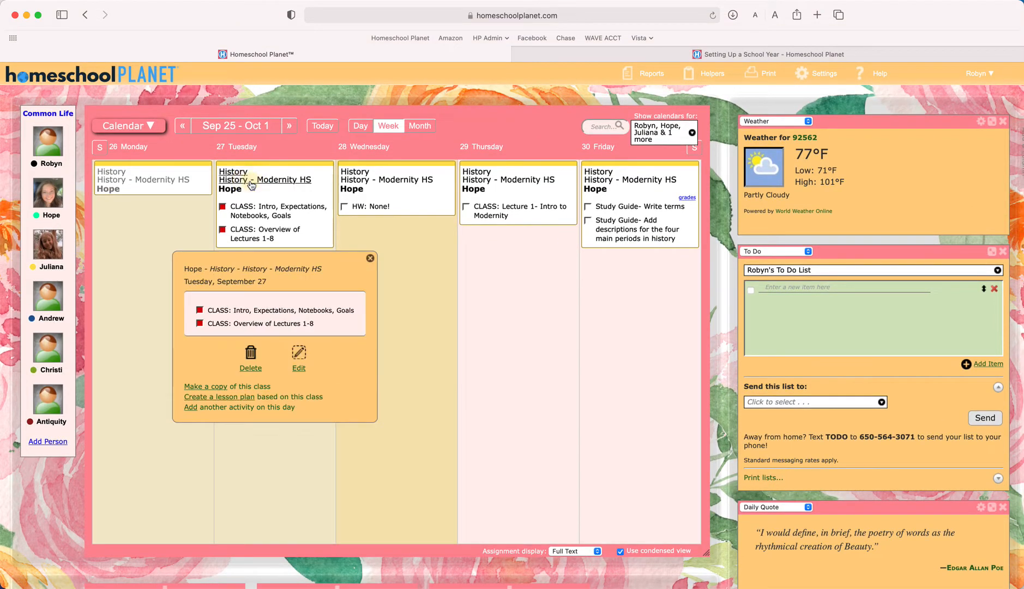
pyautogui.click(305, 373)
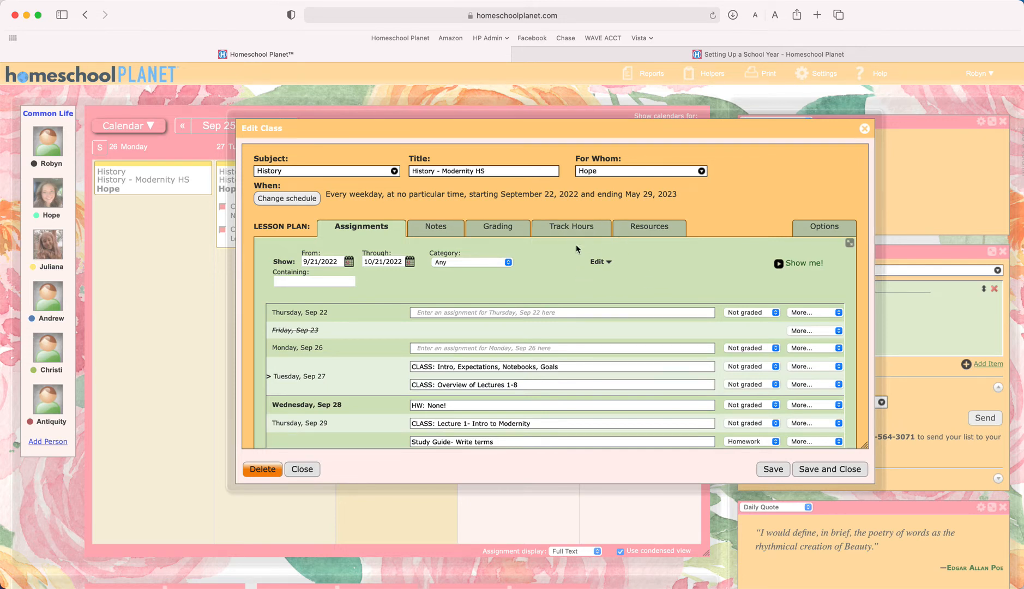
pyautogui.moveTo(517, 129); pyautogui.dragTo(474, 122)
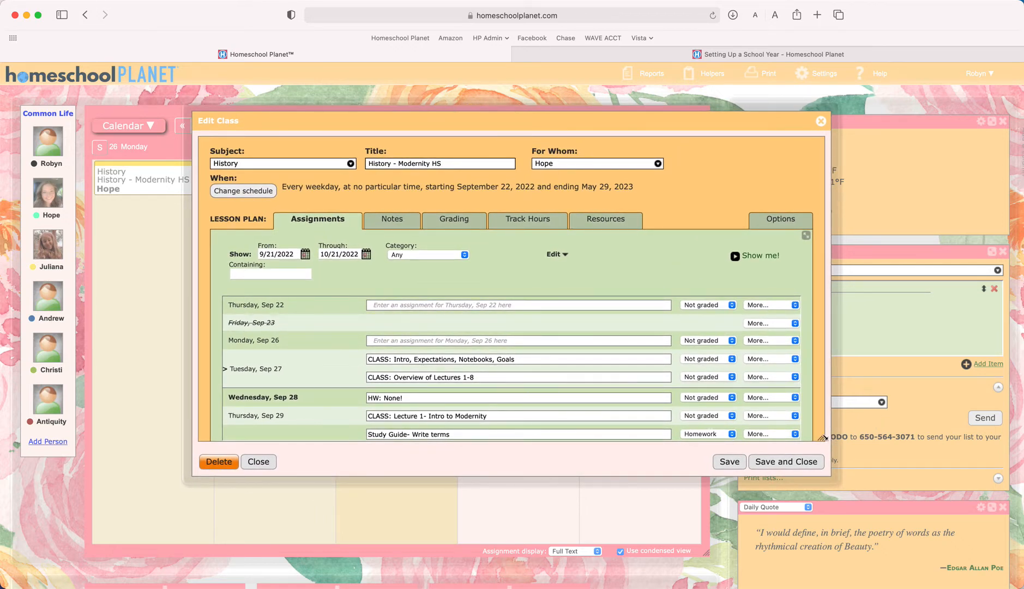
pyautogui.moveTo(822, 438); pyautogui.dragTo(833, 515)
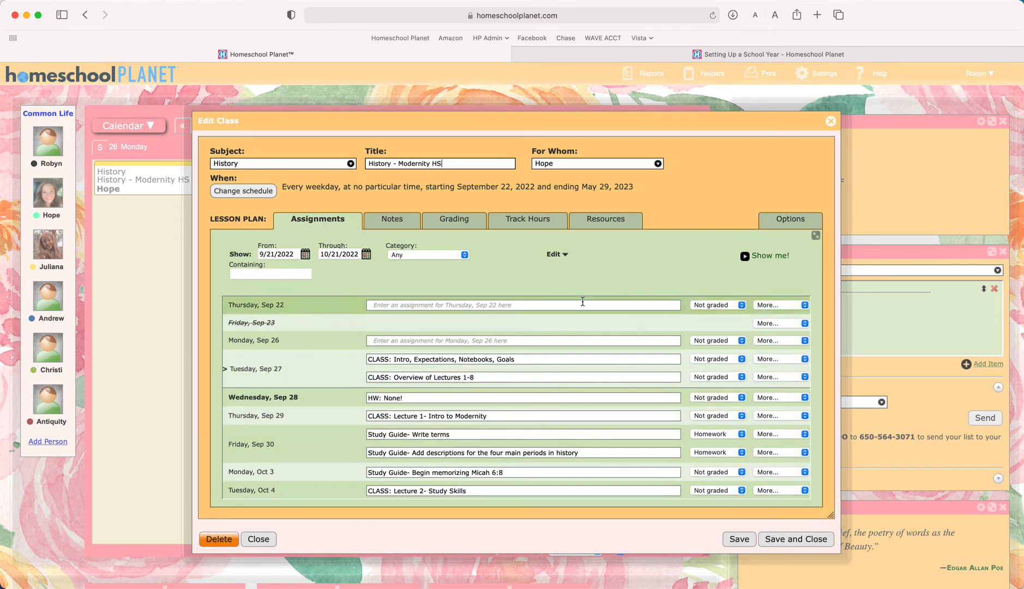
# Show the bulk edit options for the class assignments and look through the assignment list.
pyautogui.click(556, 254)
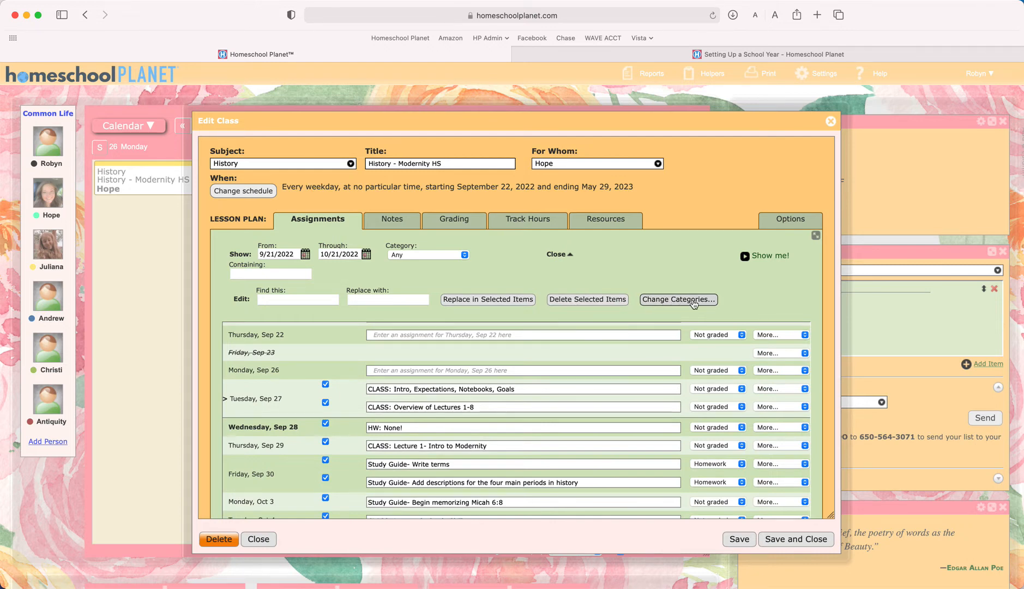
pyautogui.scroll(-2, 462, 433)
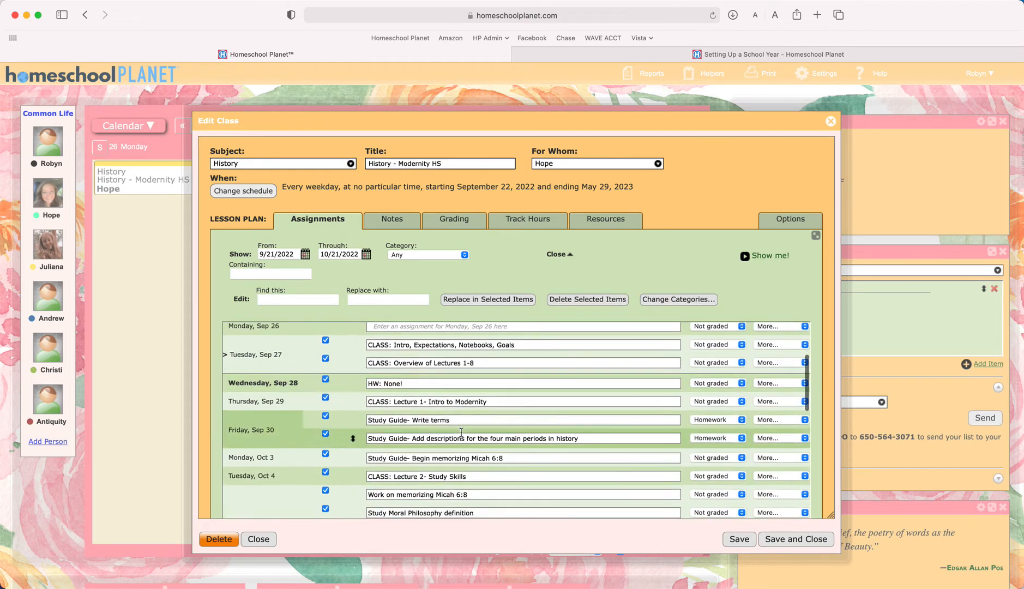
pyautogui.scroll(1, 461, 433)
pyautogui.scroll(1, 461, 433)
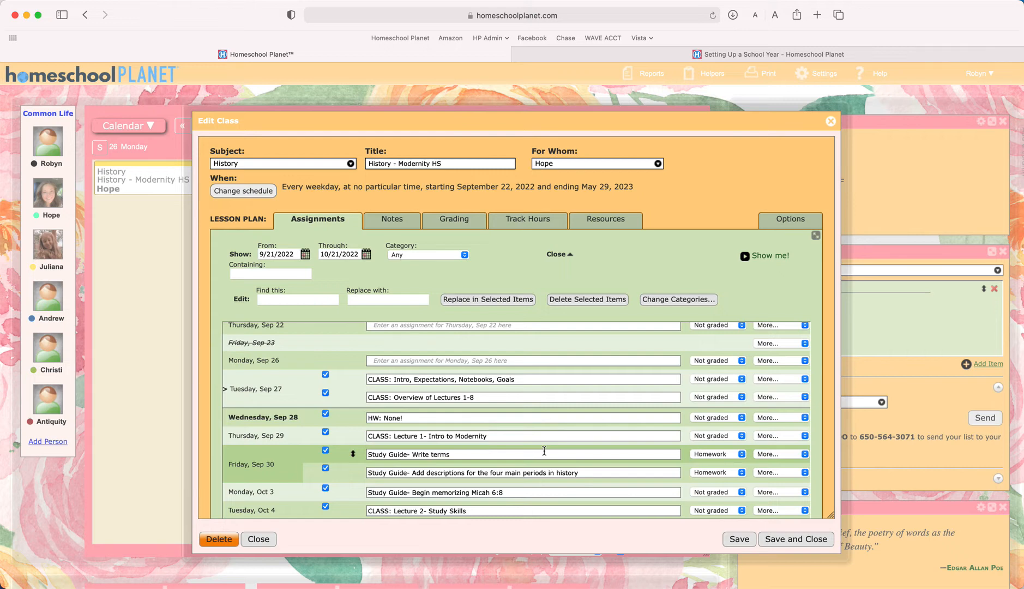
pyautogui.scroll(-3, 544, 450)
pyautogui.scroll(3, 544, 450)
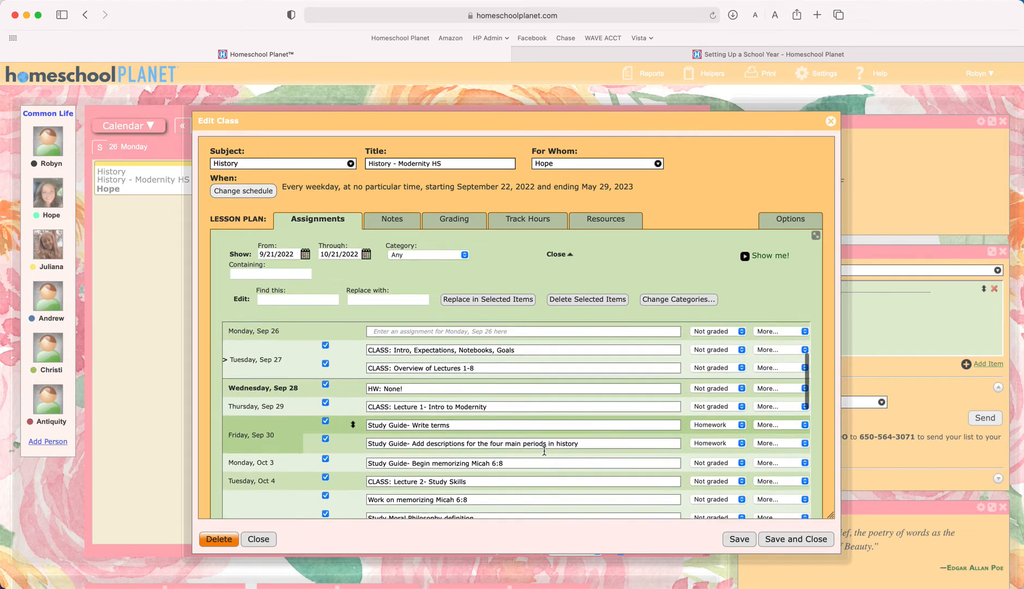
pyautogui.scroll(2, 545, 450)
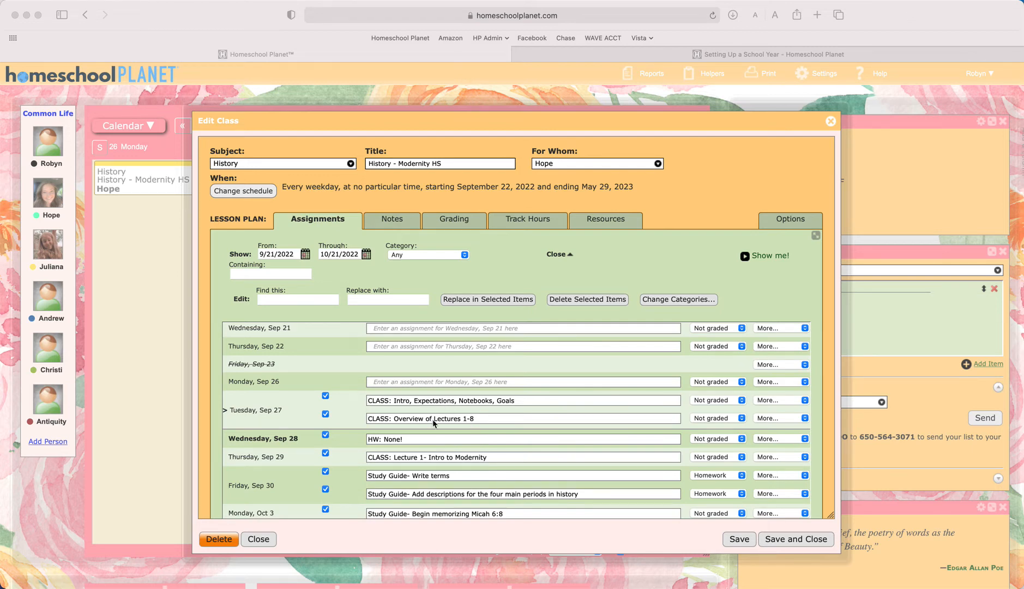
# Filter the class assignments to those containing "Lecture".
pyautogui.click(253, 274)
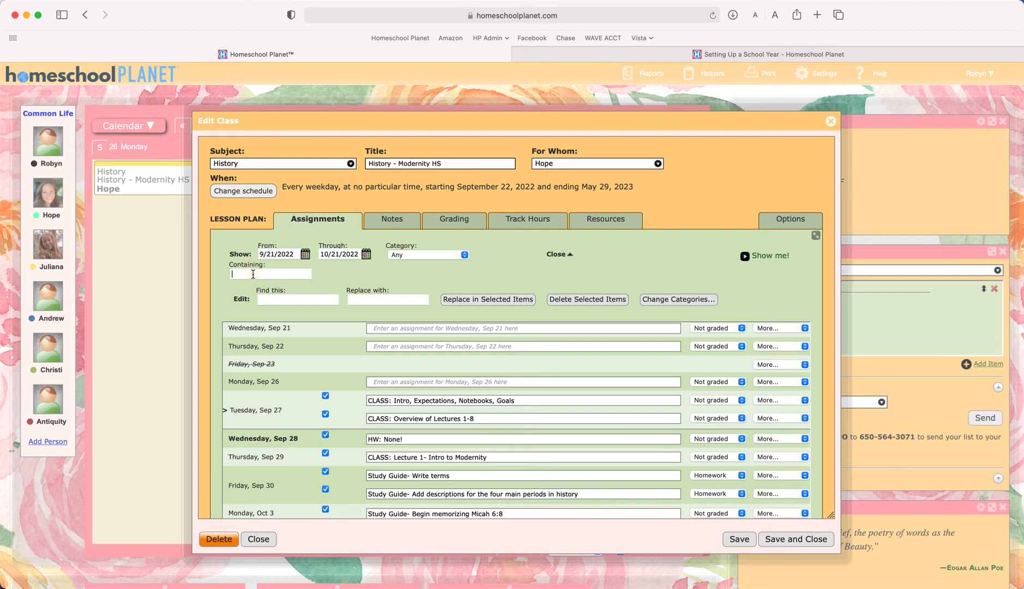
pyautogui.write('Lectures')
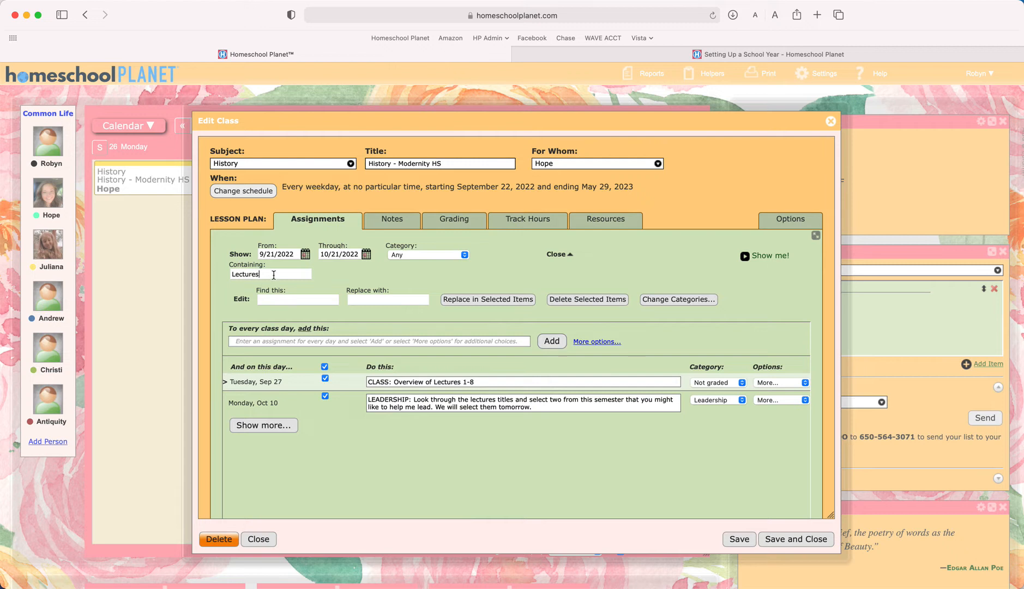
pyautogui.press('BackSpace')
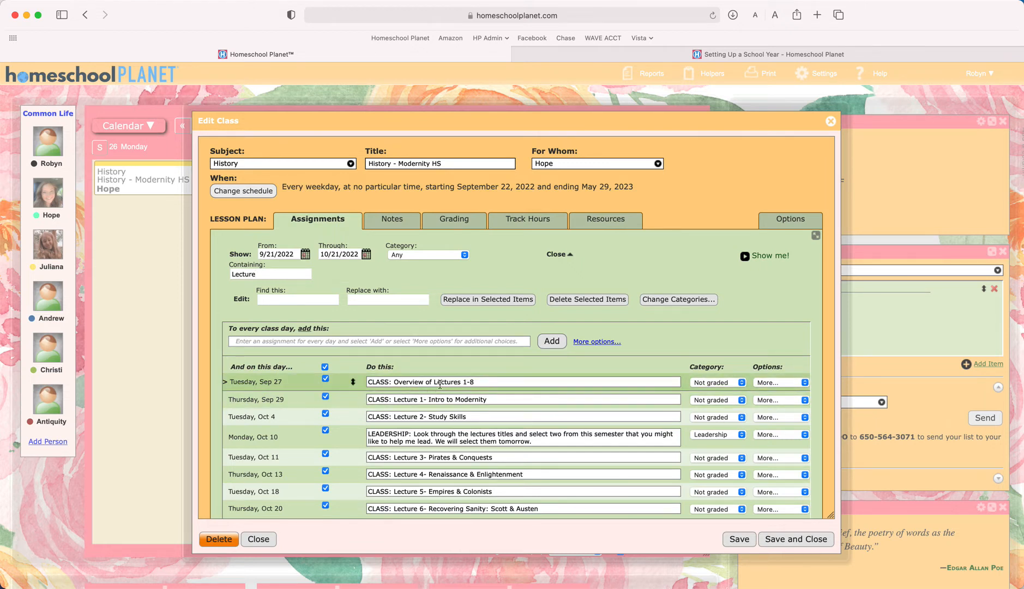
pyautogui.scroll(-1, 442, 505)
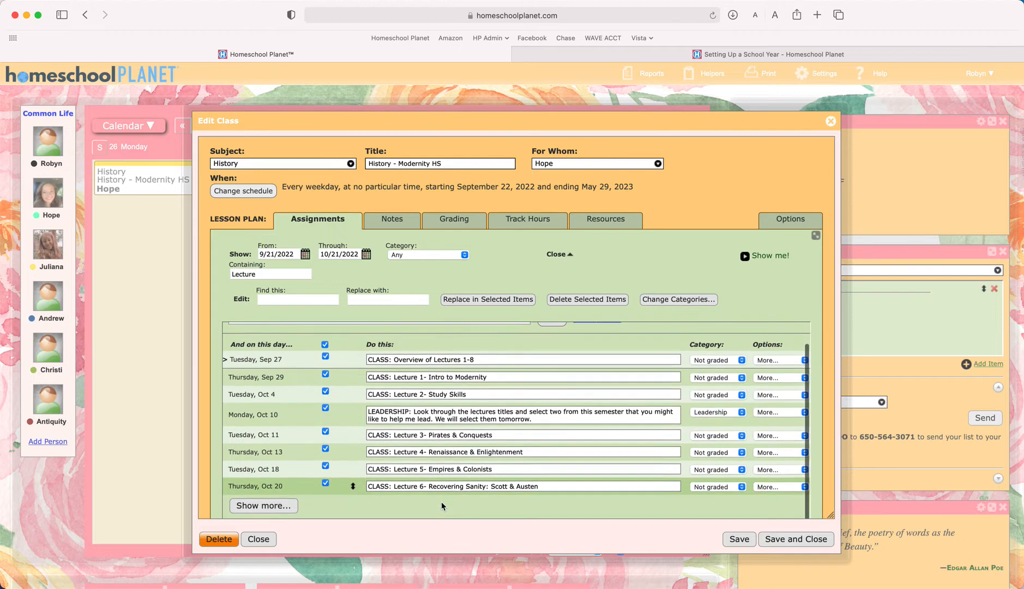
# Extend the assignment filter through the last date of class, 5/29/2023, and review the lecture assignments.
pyautogui.click(366, 255)
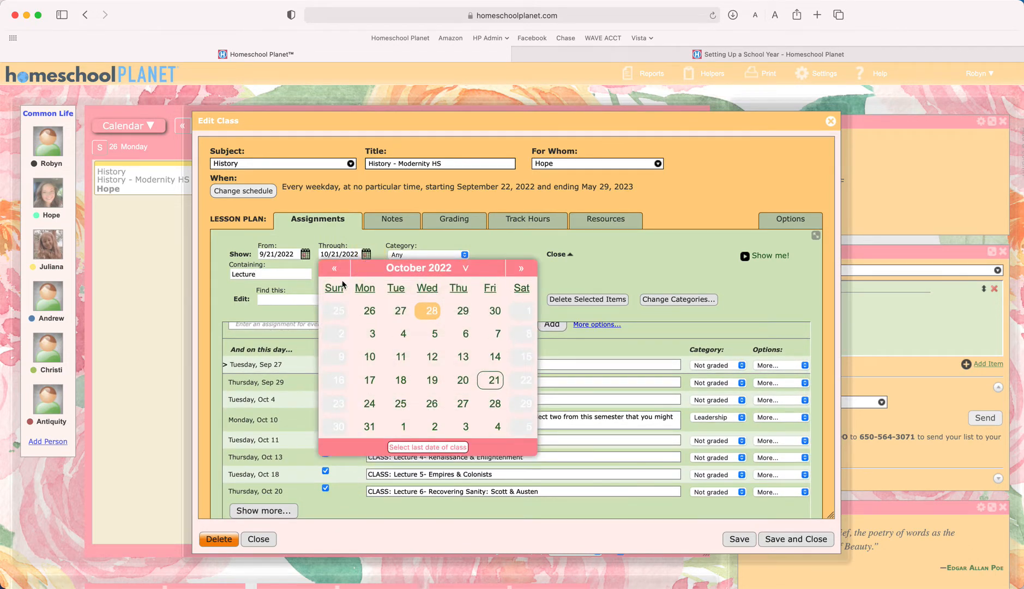
pyautogui.click(406, 446)
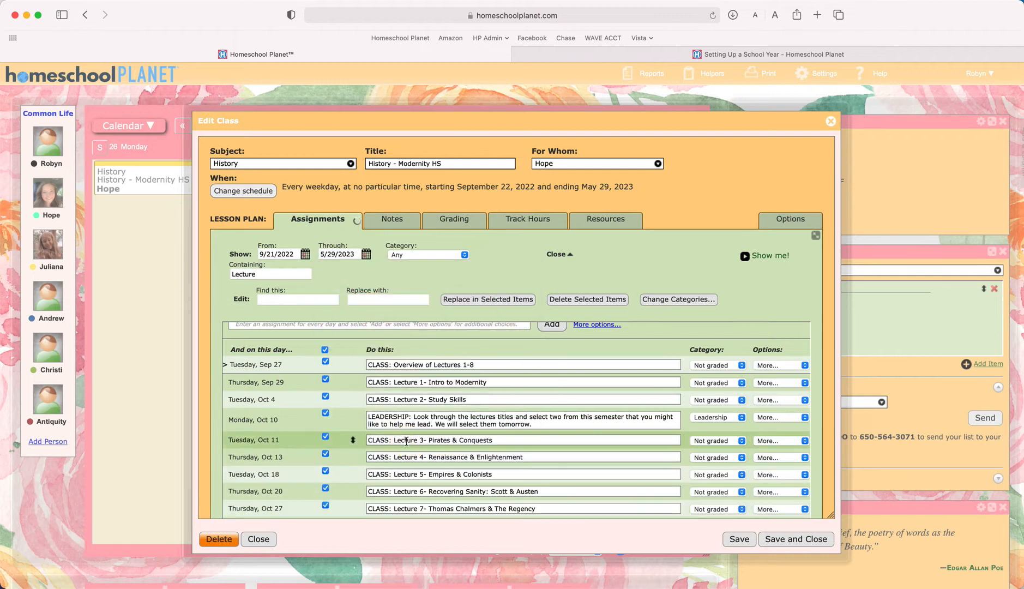
pyautogui.scroll(-15, 409, 431)
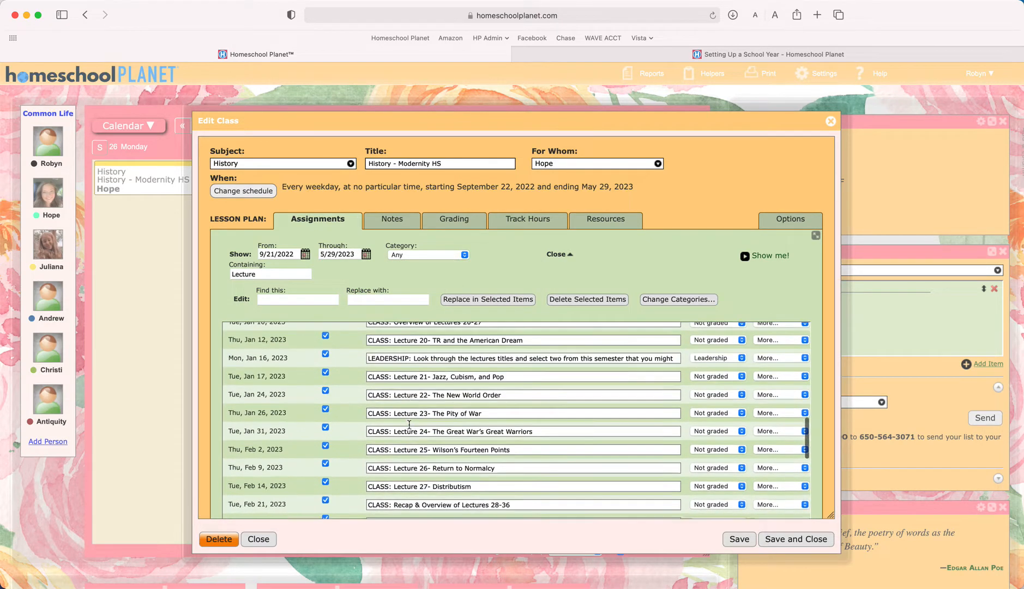
pyautogui.scroll(-10, 409, 424)
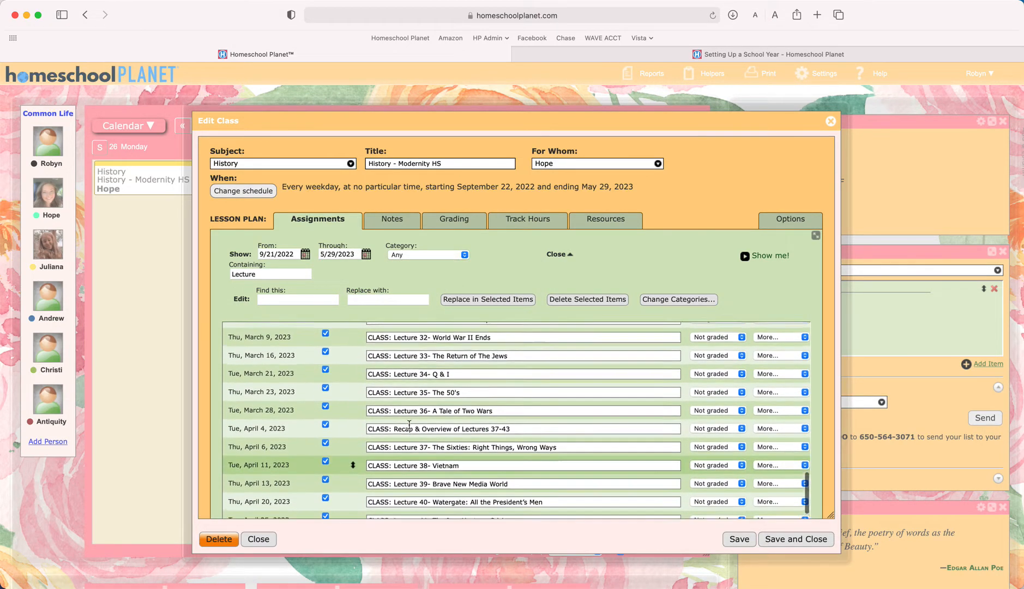
pyautogui.scroll(20, 409, 424)
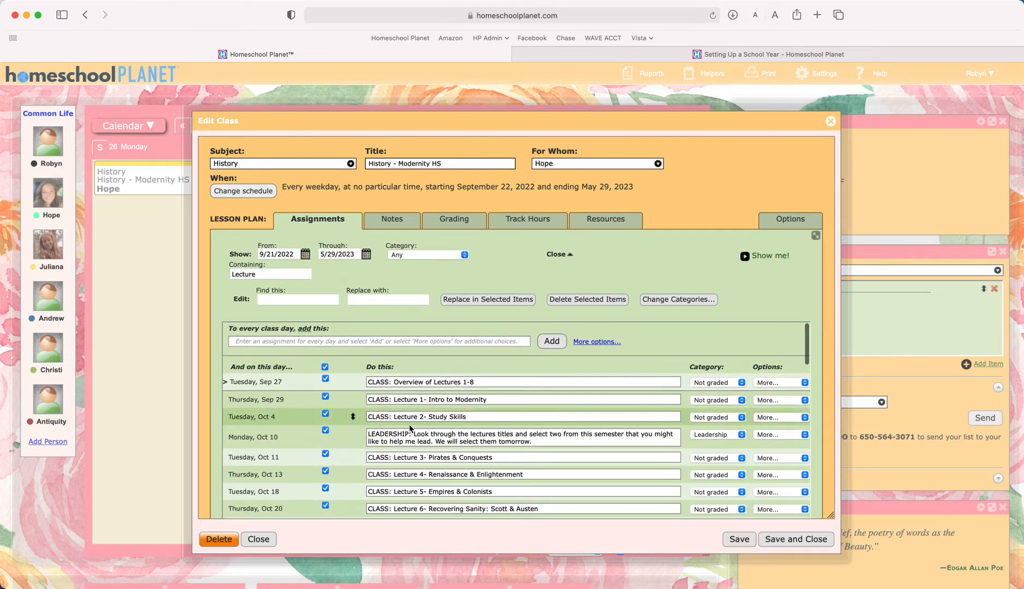
# Set the bulk edit to find "Lecture" and replace it with "Humanities Lecture".
pyautogui.click(284, 303)
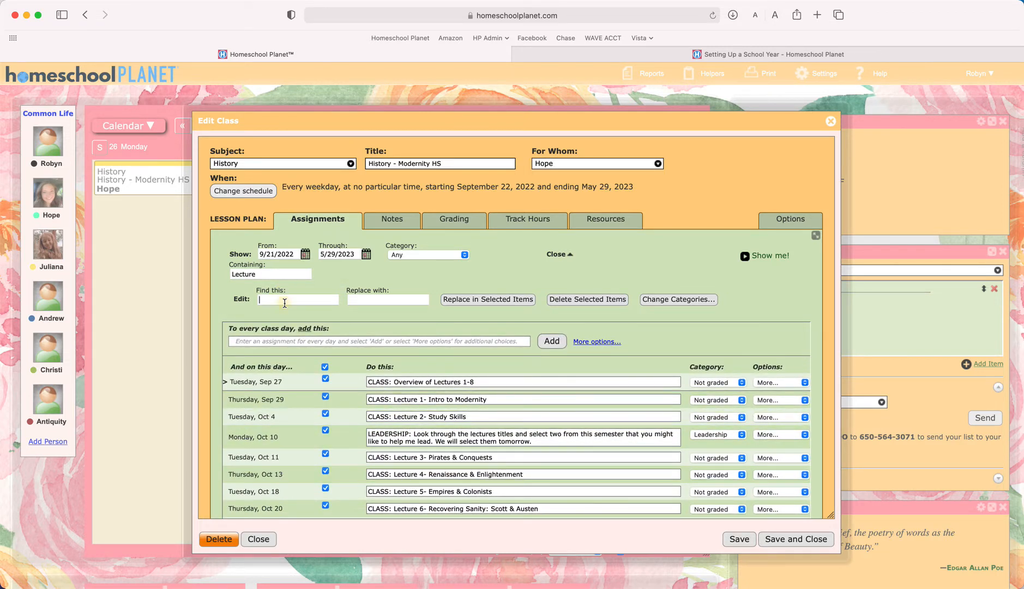
pyautogui.write('Lecture')
pyautogui.write('HU')
pyautogui.write('manities ')
pyautogui.write('Lecure')
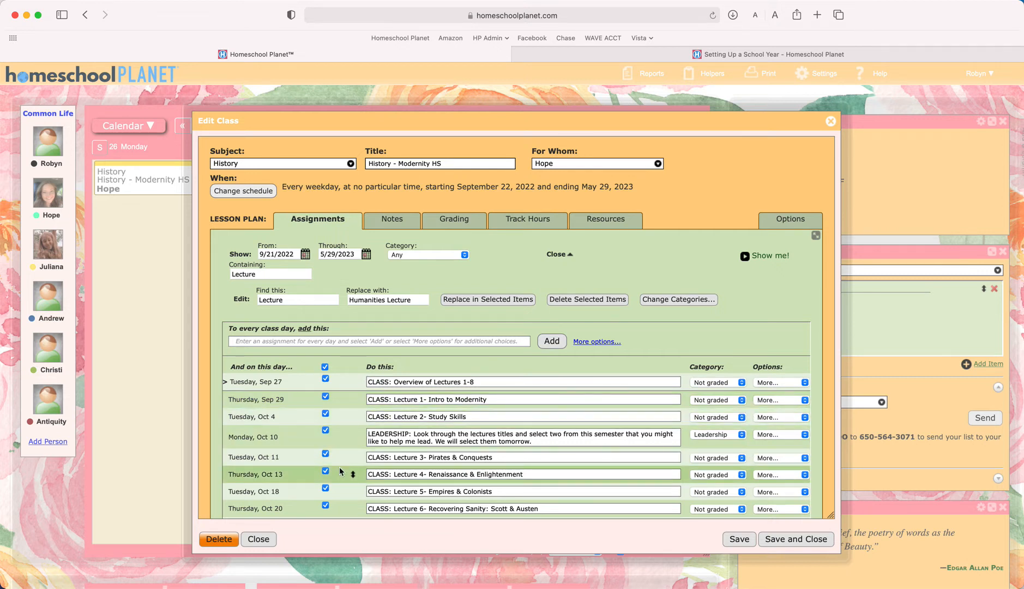
# Exclude only the Thursday, Sep 29 lecture from the selection and run the text replacement on the other selected assignments.
pyautogui.click(326, 380)
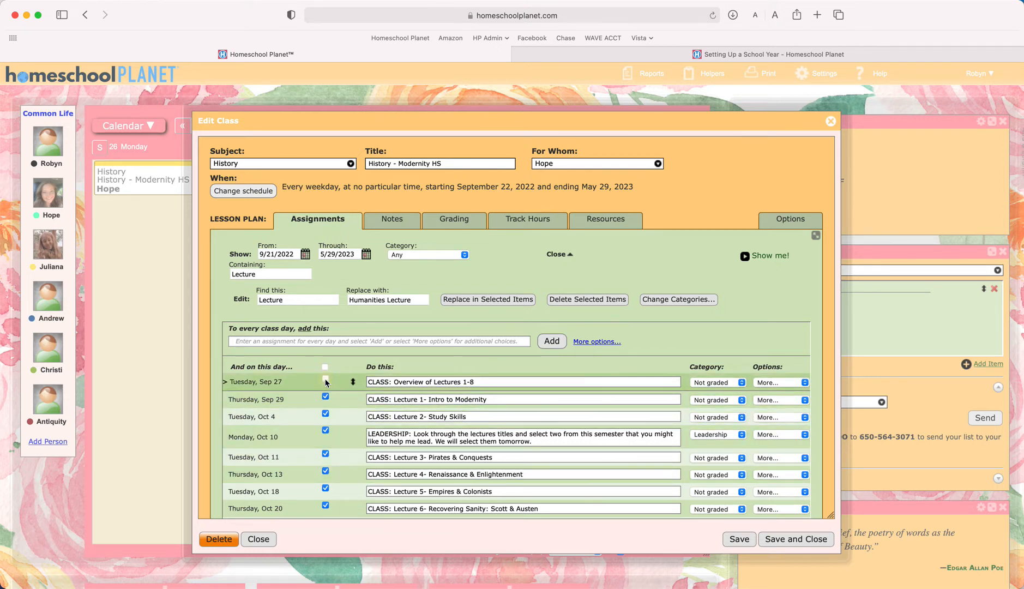
pyautogui.click(326, 413)
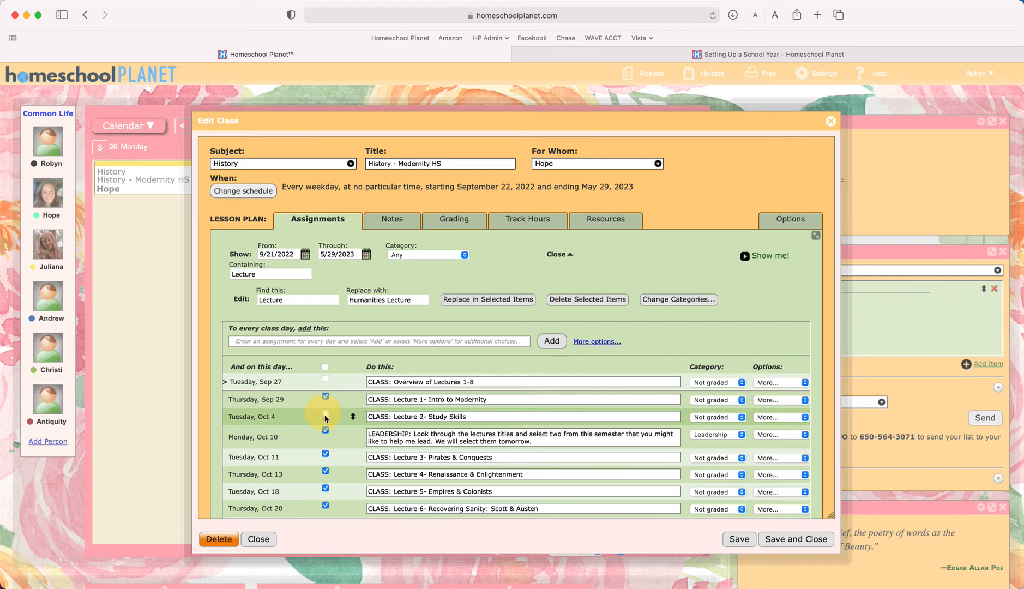
pyautogui.click(326, 379)
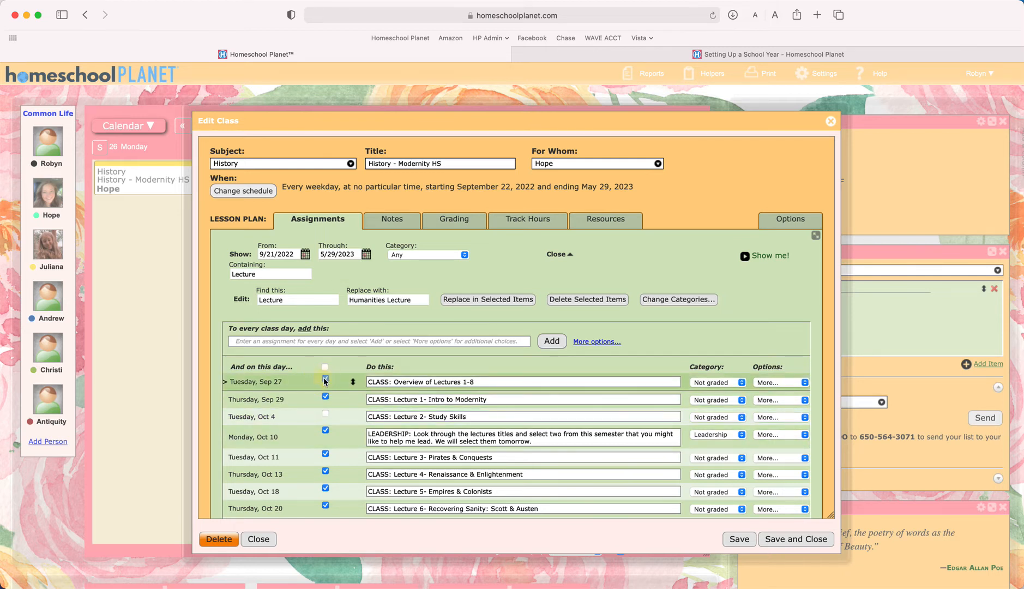
pyautogui.click(325, 414)
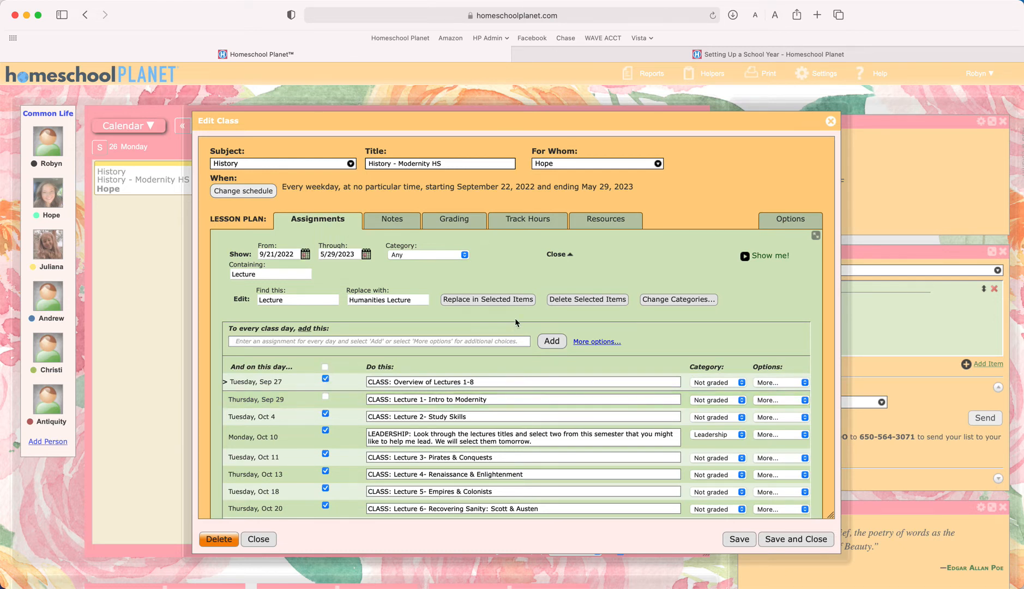
pyautogui.click(472, 300)
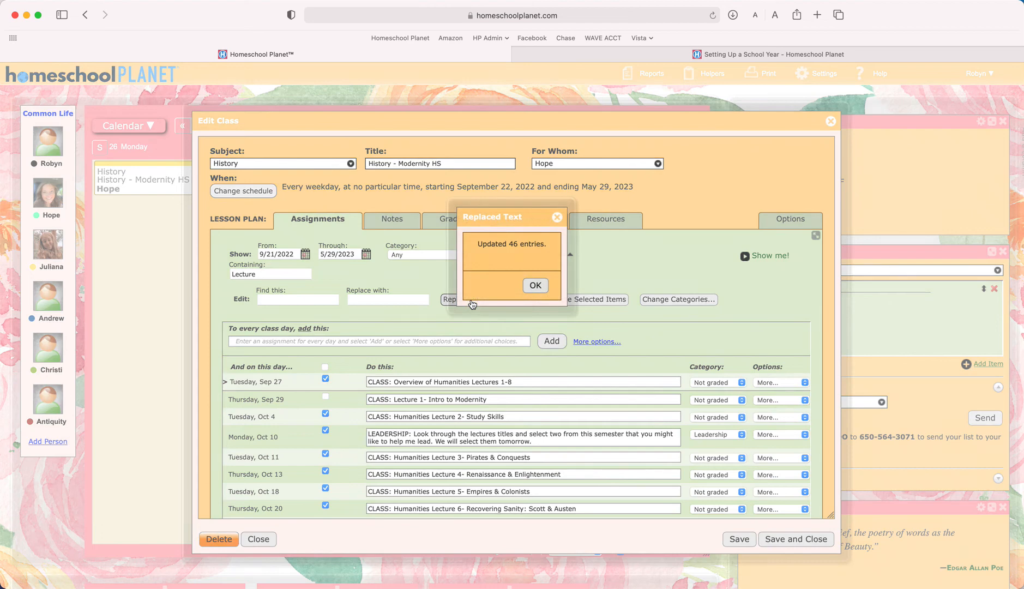
pyautogui.click(533, 288)
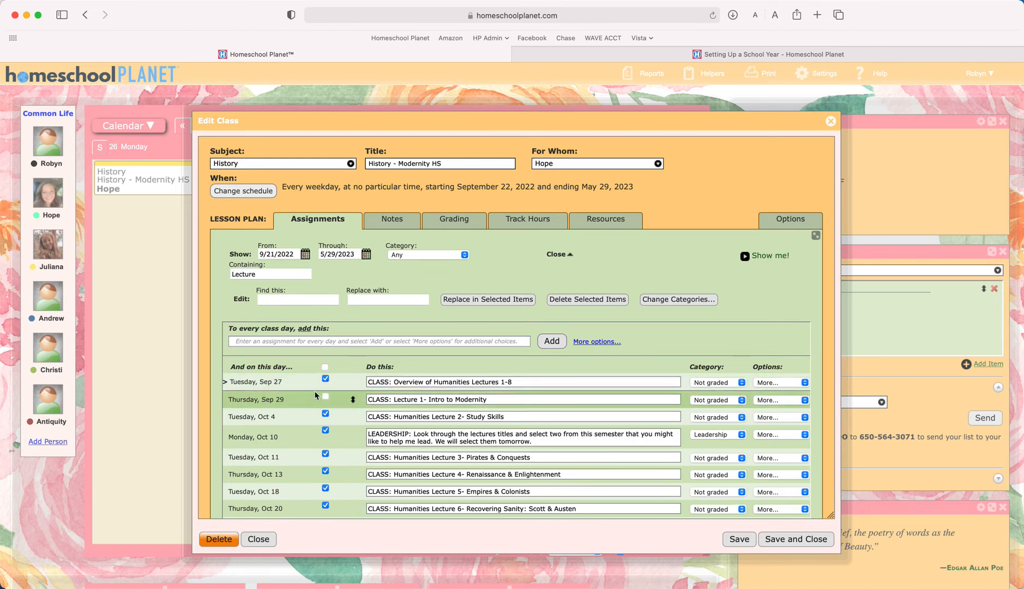
# Replace "Humanities Lecture" with "Lecture" in the selected assignments and review the lecture list.
pyautogui.click(266, 297)
pyautogui.write('HU')
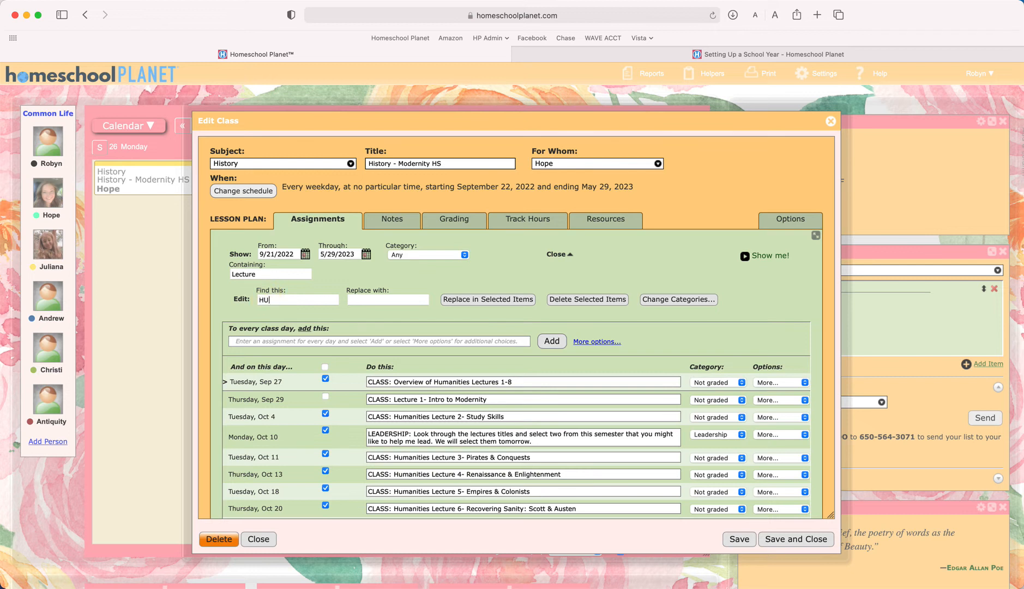
pyautogui.write('manities Lecture')
pyautogui.click(267, 299)
pyautogui.press('BackSpace')
pyautogui.write('ure')
pyautogui.click(357, 299)
pyautogui.write('Lectur')
pyautogui.click(501, 300)
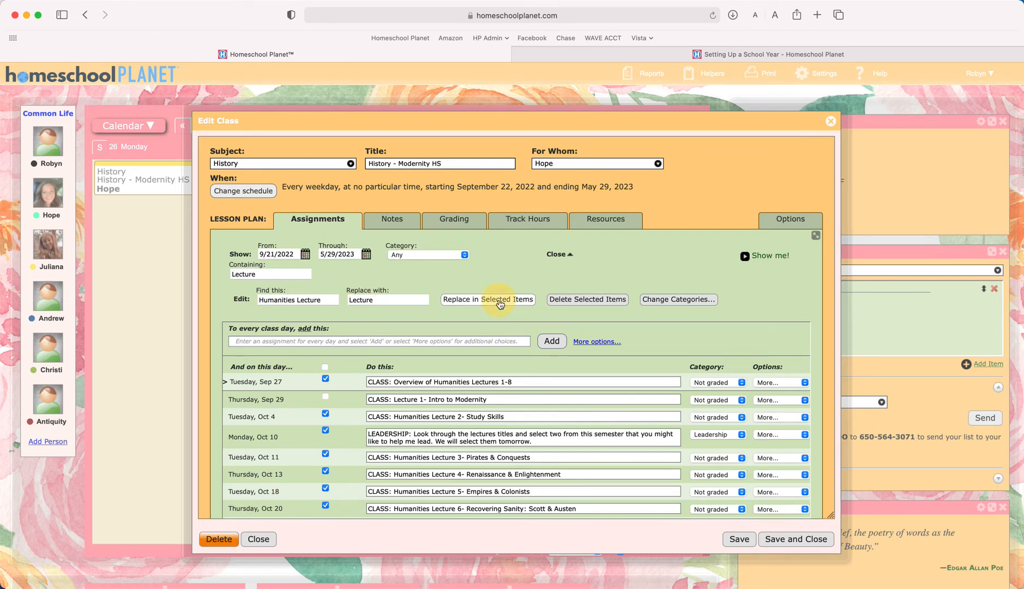
pyautogui.click(535, 285)
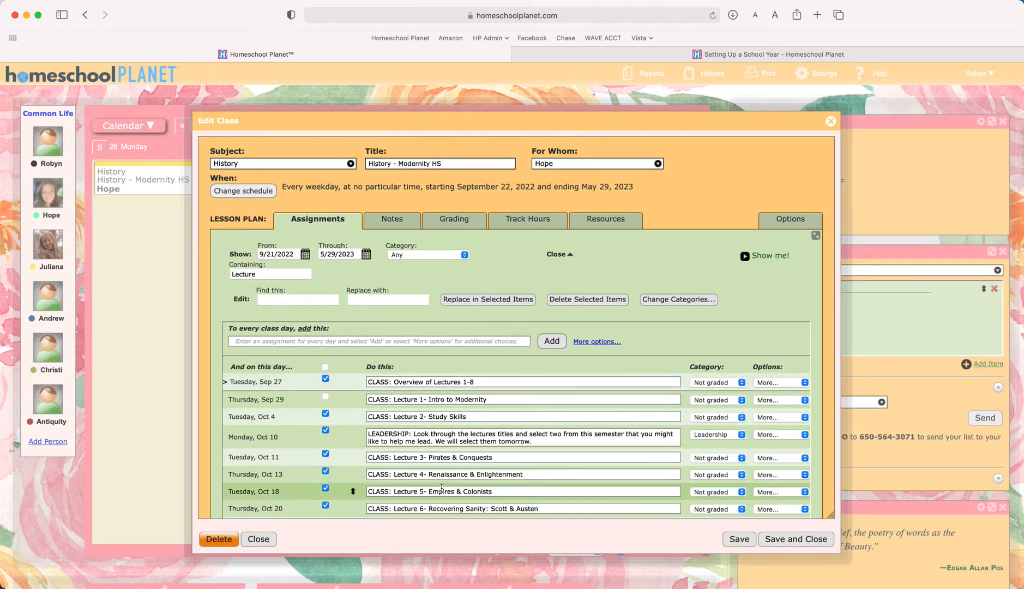
pyautogui.scroll(-3, 441, 489)
pyautogui.scroll(3, 442, 488)
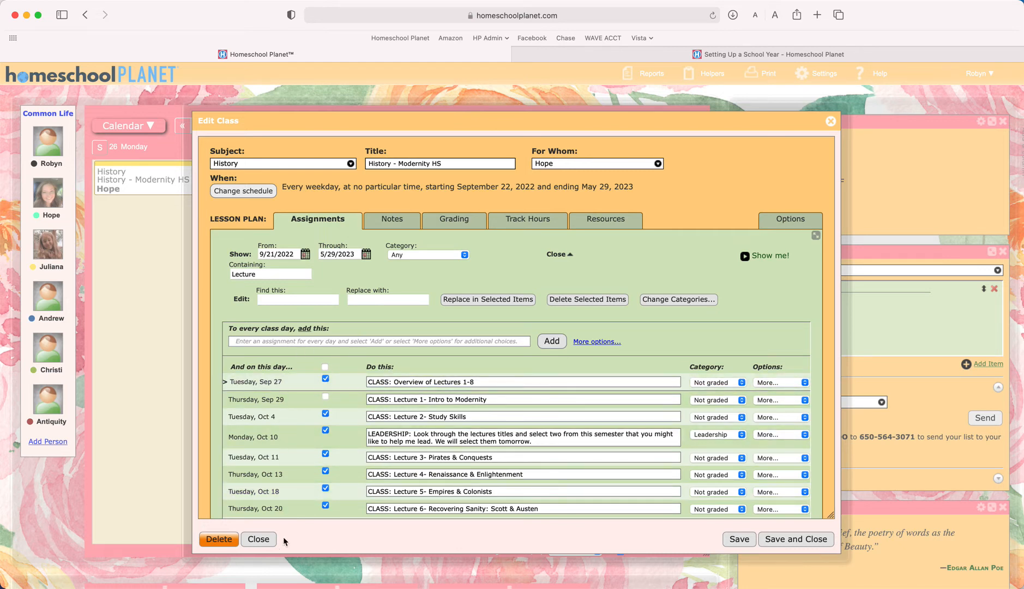
# Reselect the Thursday, Sep 29 lecture and clear the "Lecture" text filter to list all class assignments.
pyautogui.click(327, 398)
pyautogui.moveTo(280, 276); pyautogui.dragTo(209, 275)
pyautogui.press('BackSpace')
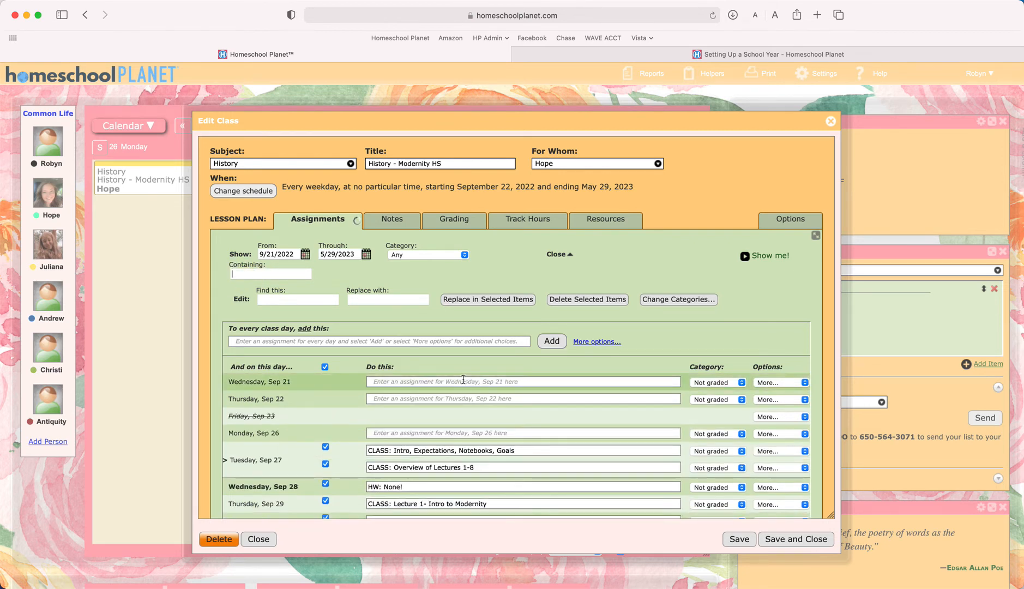
pyautogui.scroll(-5, 459, 408)
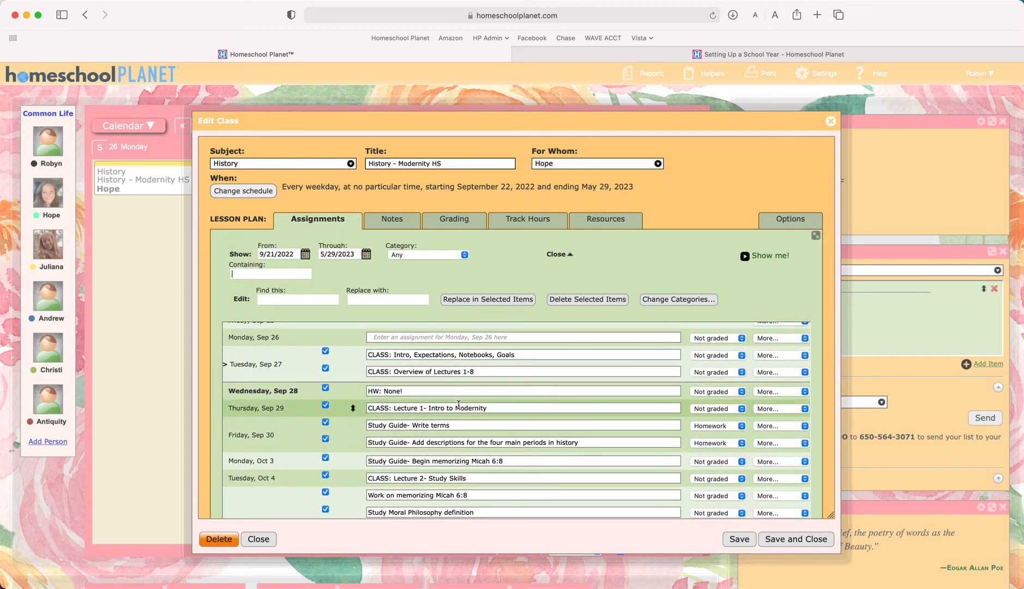
pyautogui.scroll(-8, 458, 405)
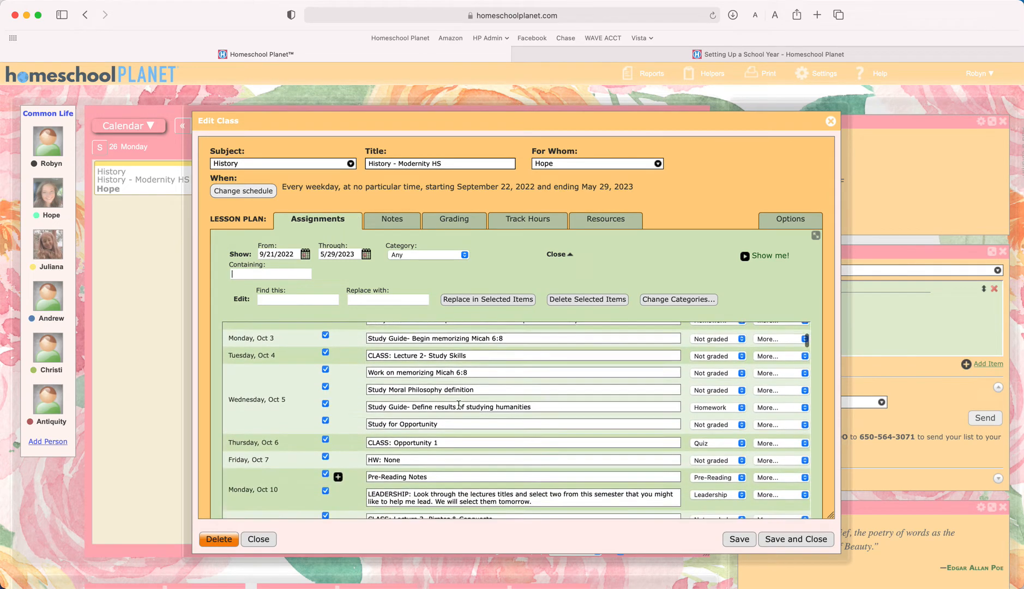
# Examine the class's grading setup, looking through all grading categories and their percentages.
pyautogui.click(472, 221)
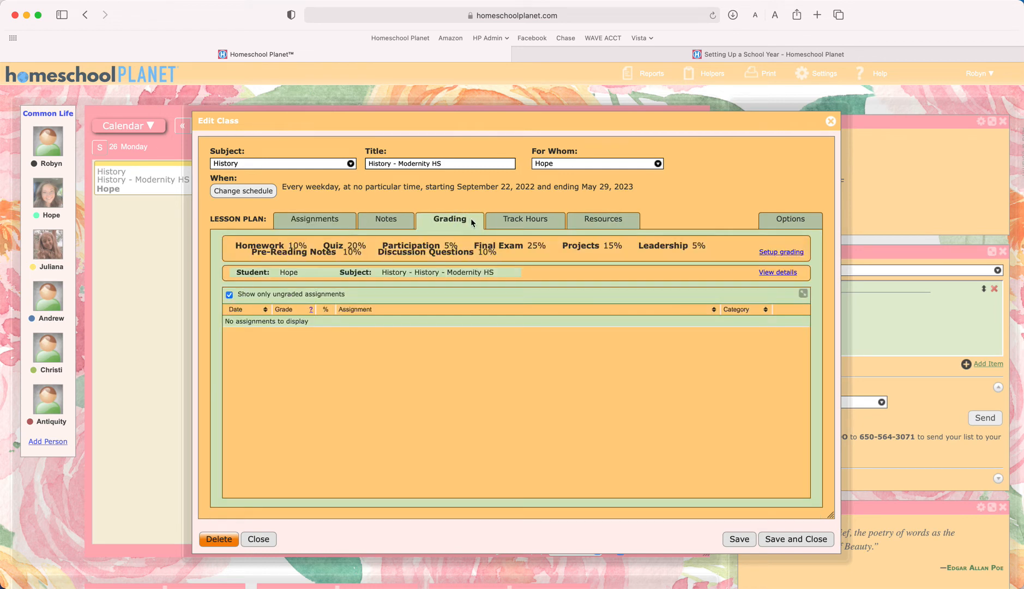
pyautogui.click(782, 252)
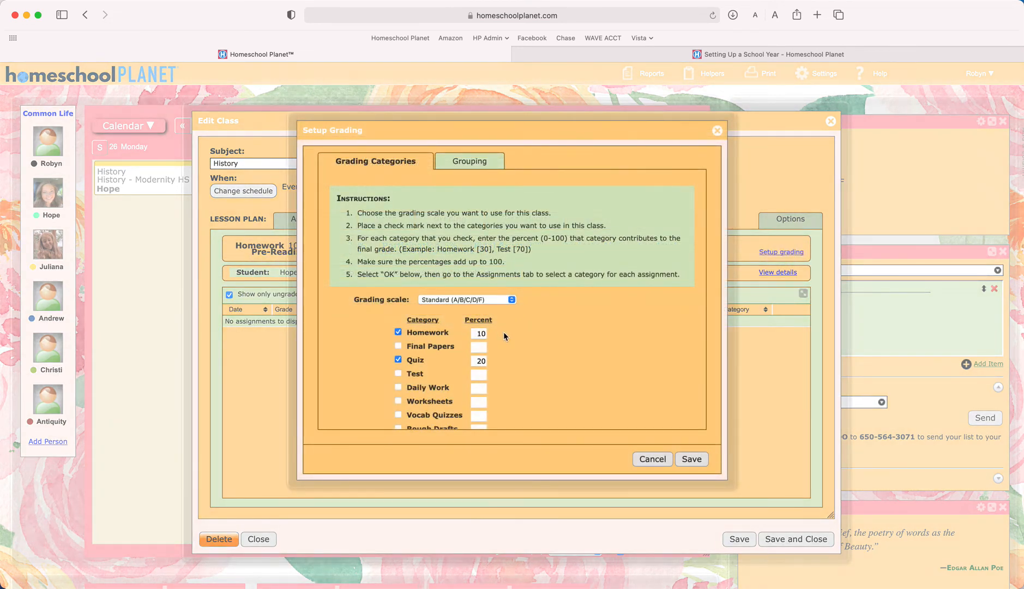
pyautogui.scroll(-5, 503, 331)
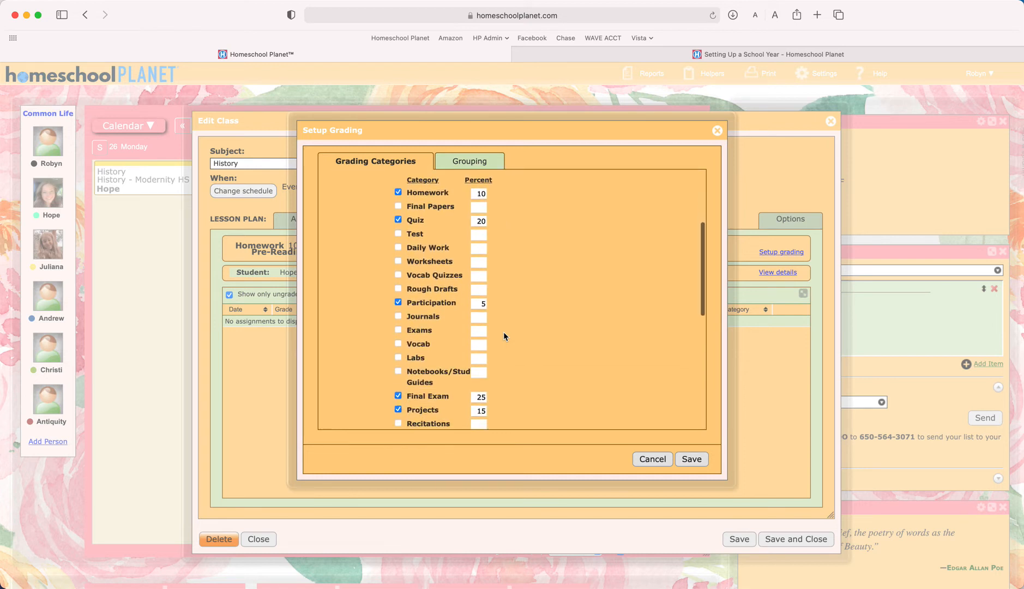
pyautogui.scroll(-3, 503, 331)
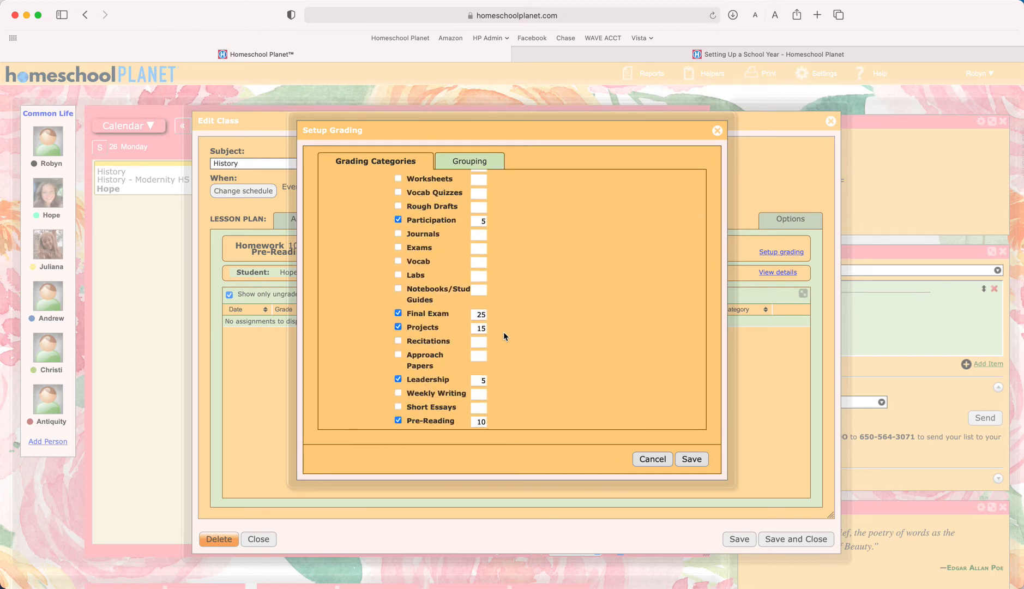
pyautogui.scroll(-3, 503, 332)
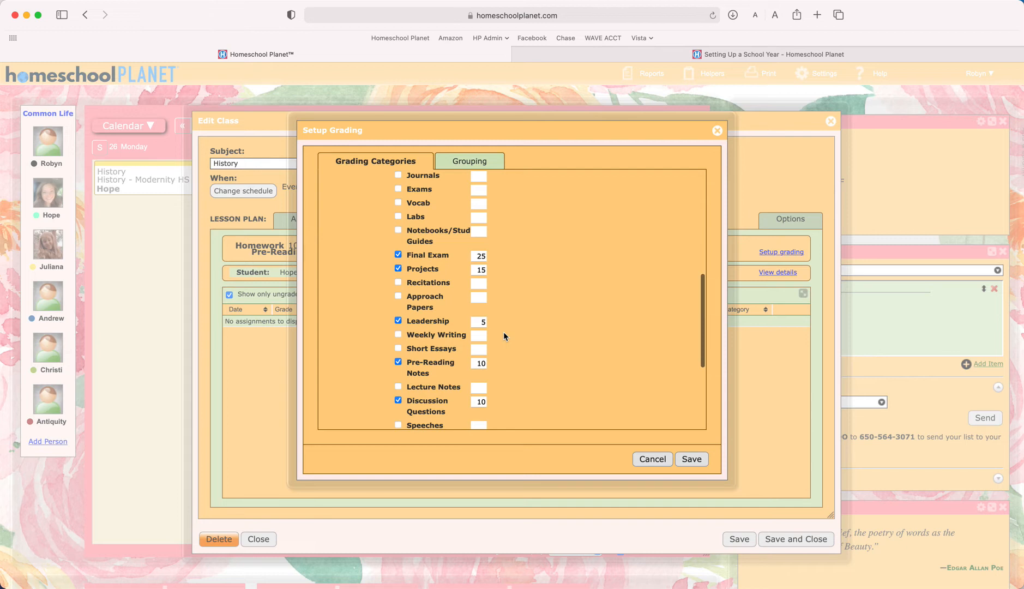
pyautogui.scroll(-4, 504, 334)
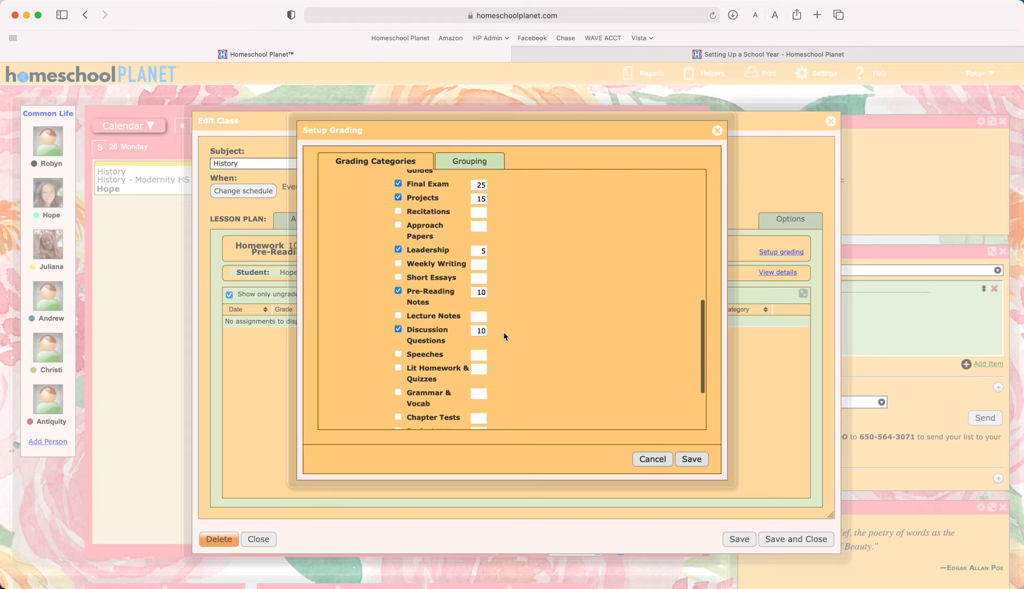
pyautogui.scroll(-2, 504, 331)
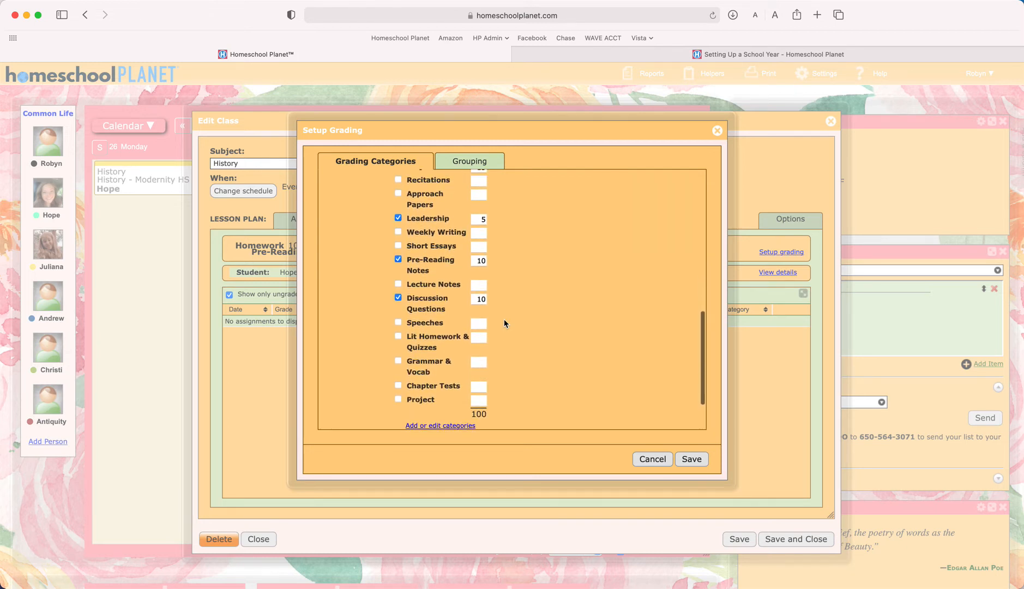
# Try marking all assignments outside a grading category as Not graded, and leave the grading setup without confirming the choice.
pyautogui.click(692, 460)
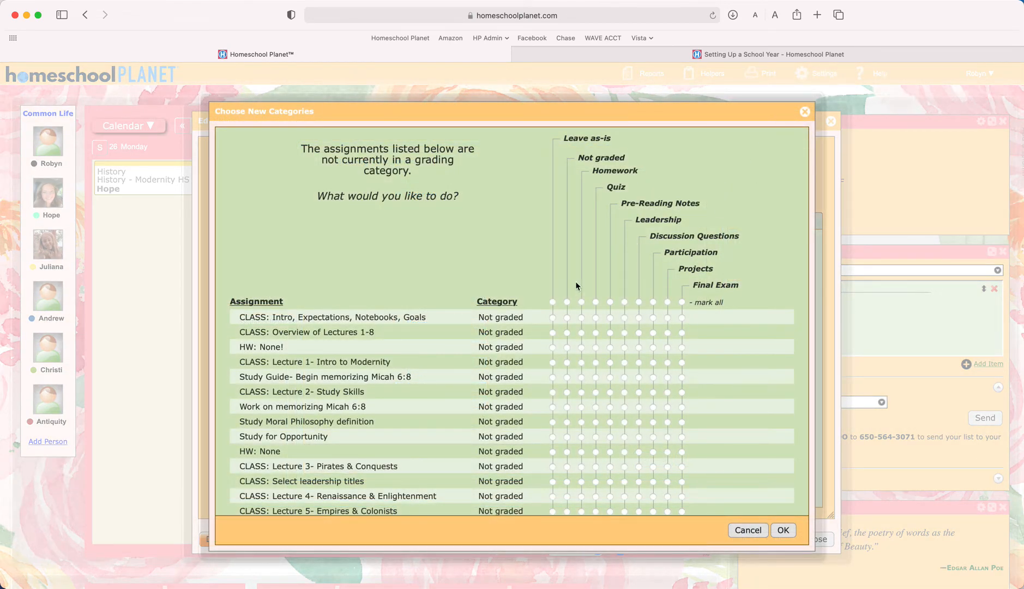
pyautogui.click(567, 302)
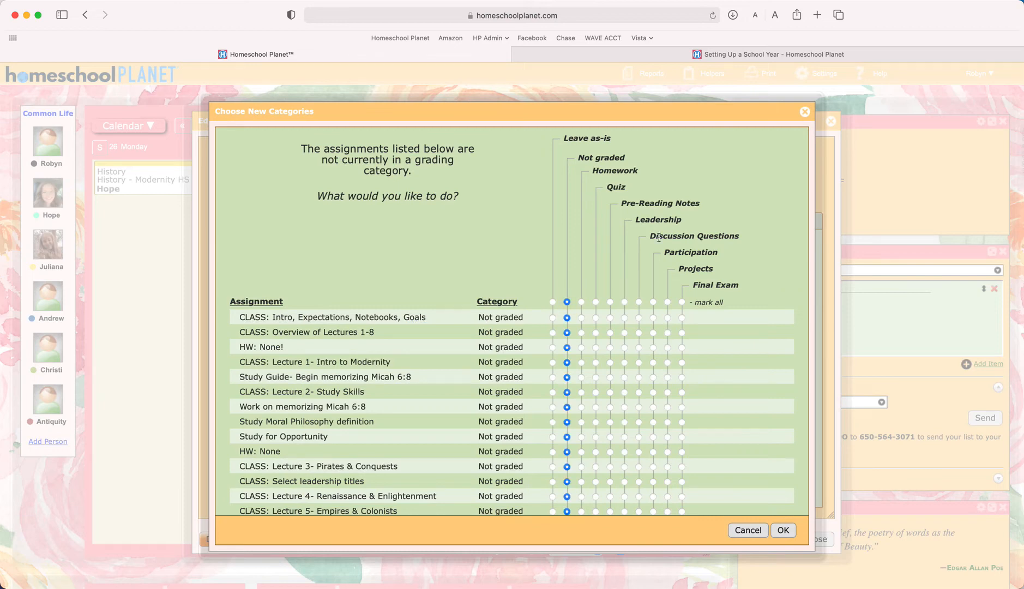
pyautogui.click(805, 113)
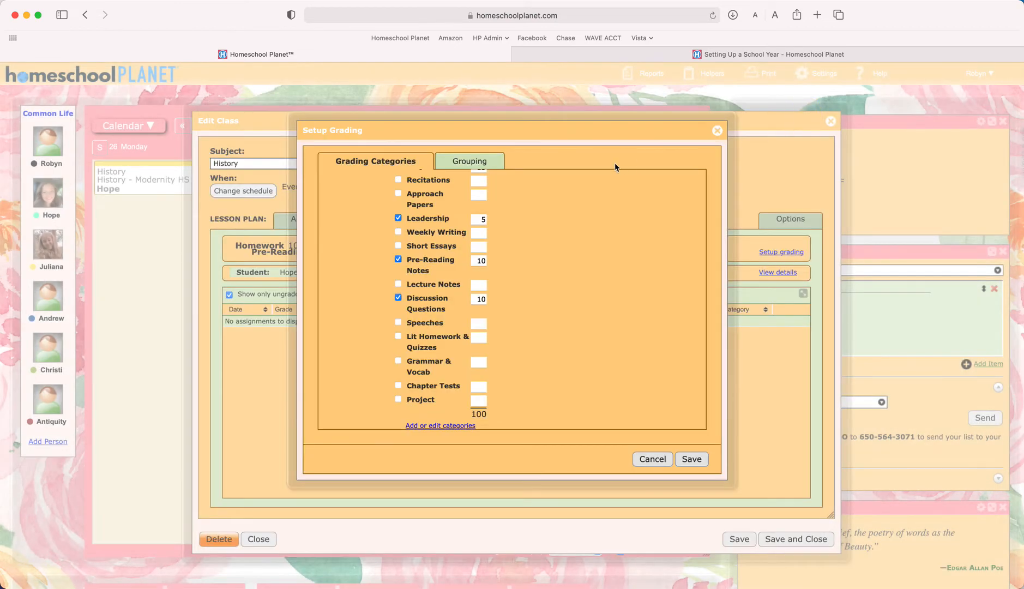
pyautogui.click(718, 131)
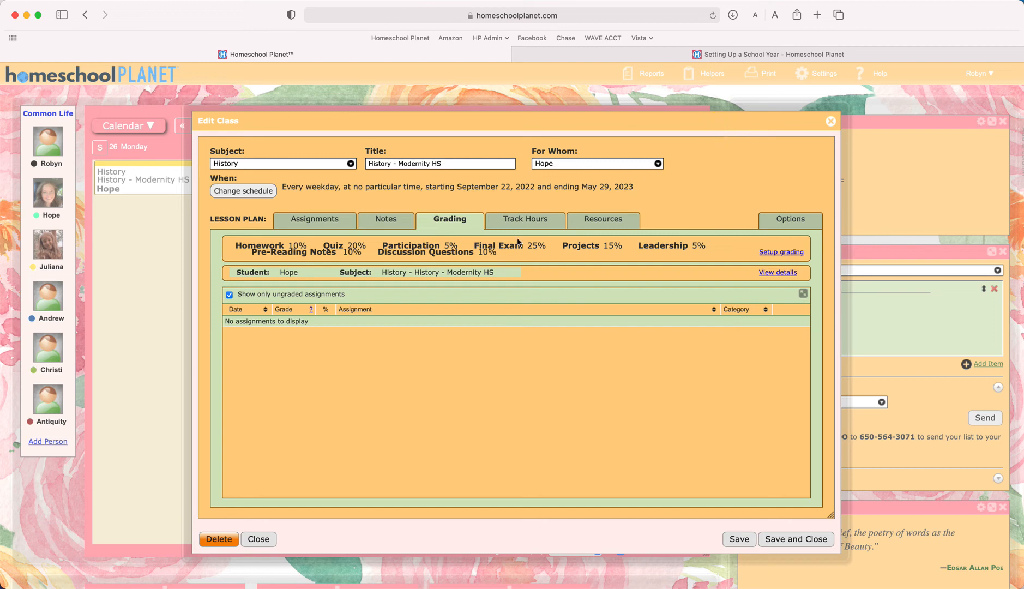
# Filter the class assignments to the Quiz category and look through the resulting list.
pyautogui.click(304, 222)
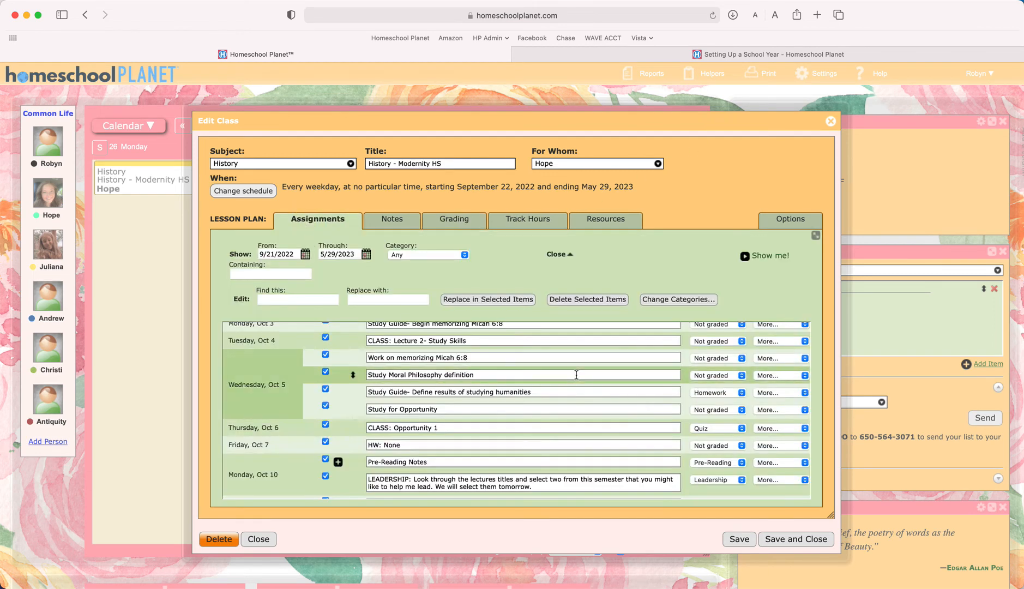
pyautogui.scroll(10, 577, 375)
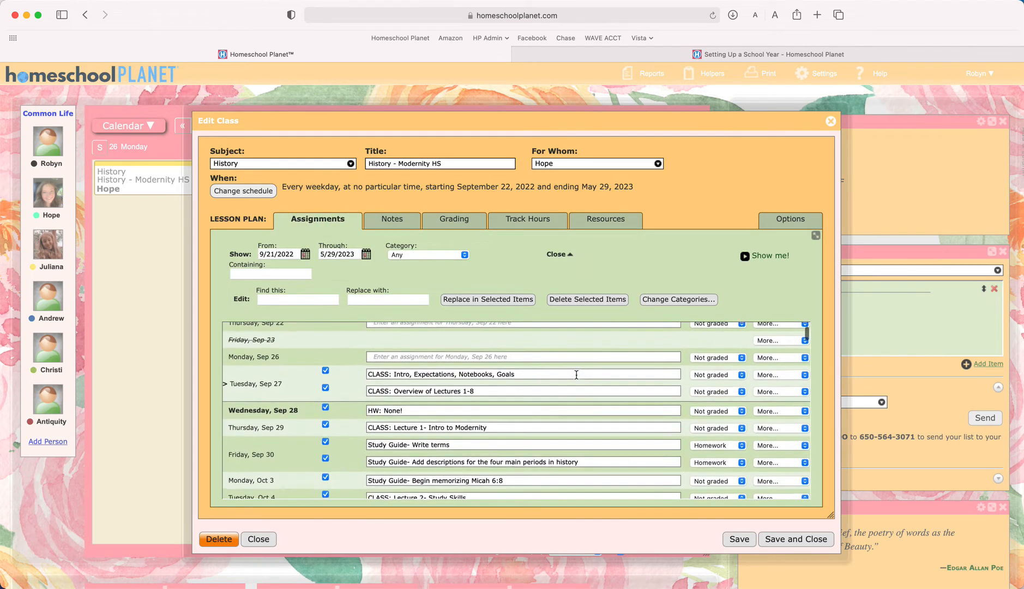
pyautogui.scroll(3, 577, 374)
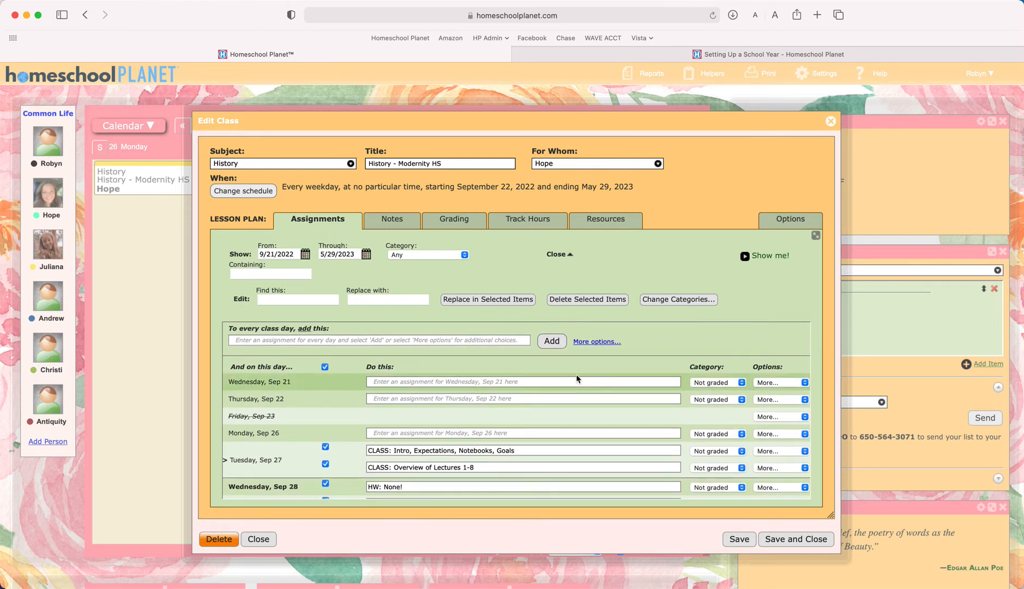
pyautogui.click(426, 256)
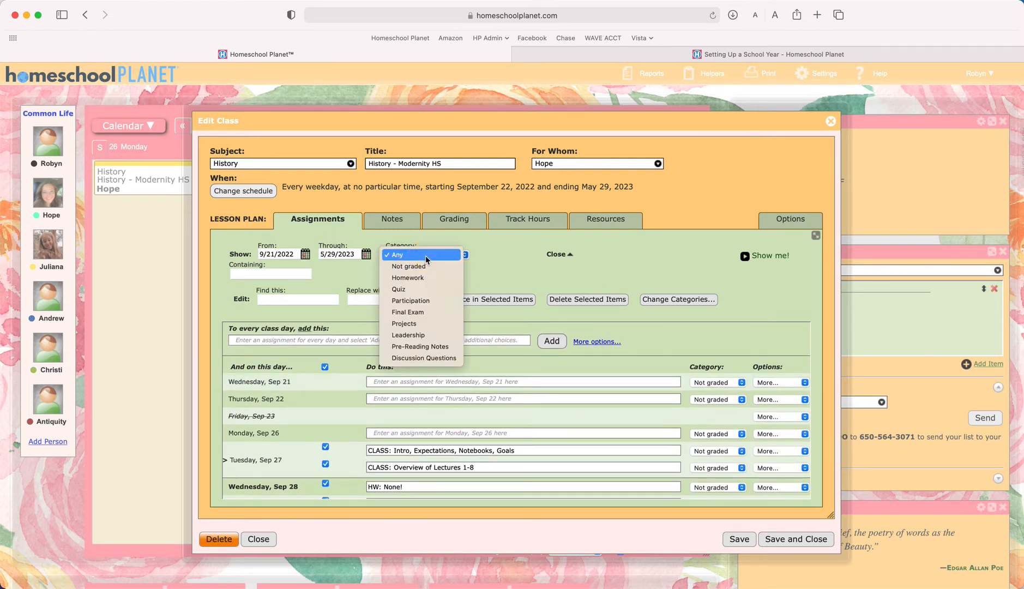
pyautogui.click(426, 289)
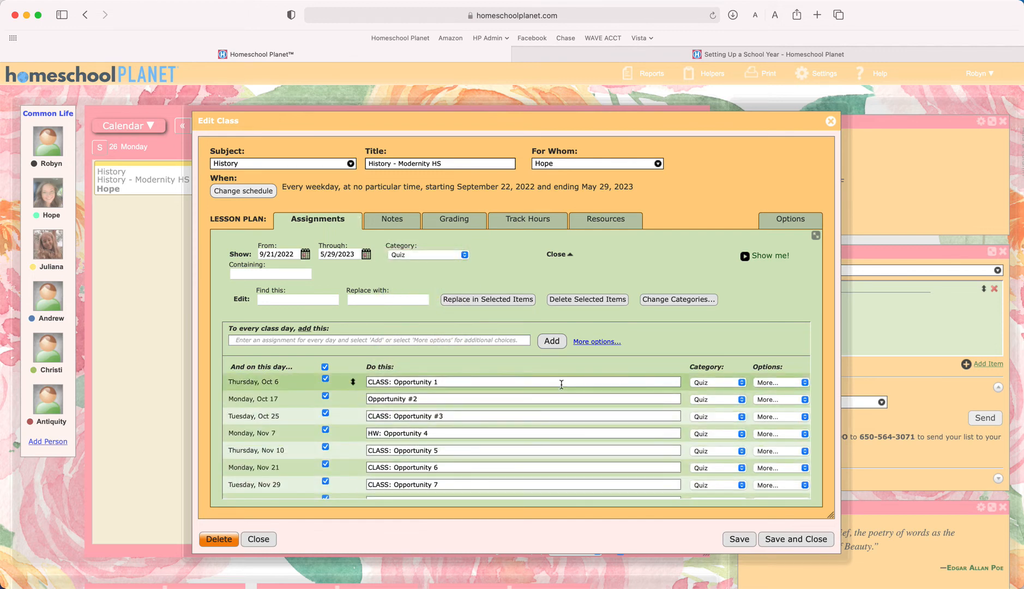
pyautogui.scroll(-10, 561, 384)
pyautogui.scroll(10, 561, 384)
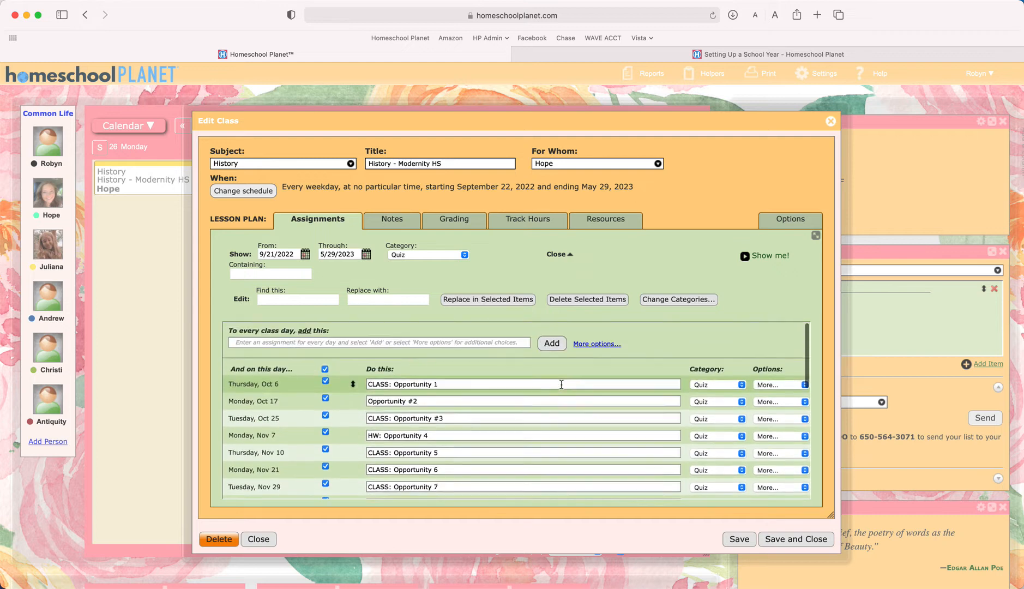
# Change the category of all listed Quiz assignments to Homework in one bulk category change.
pyautogui.click(679, 300)
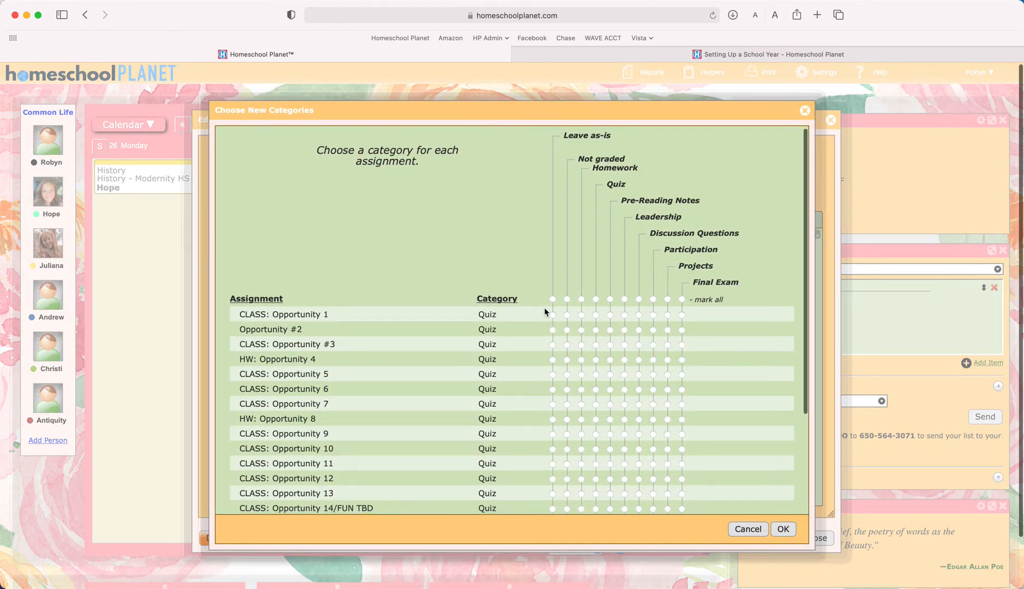
pyautogui.scroll(-5, 681, 461)
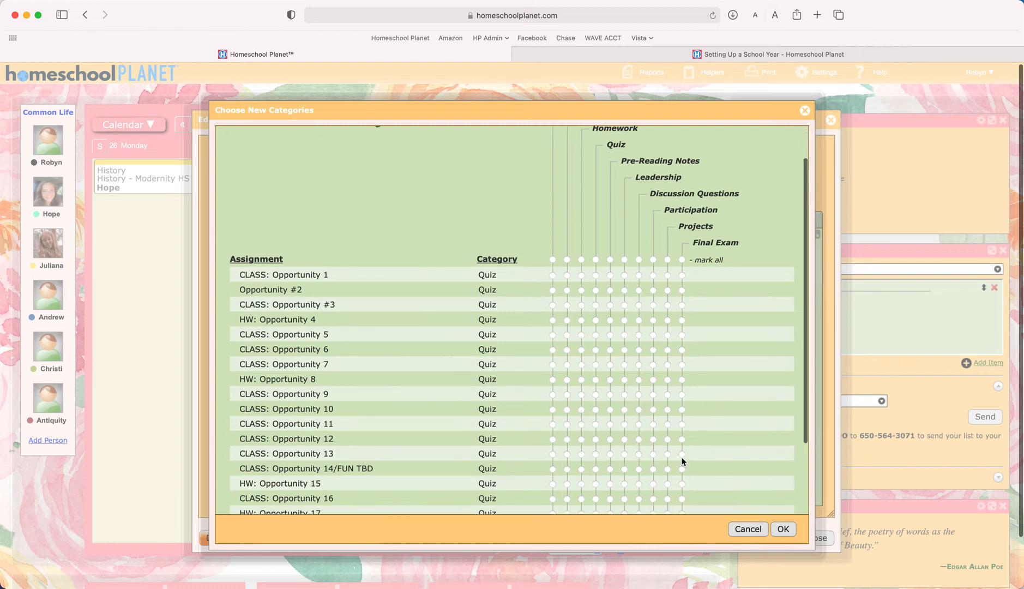
pyautogui.scroll(5, 681, 457)
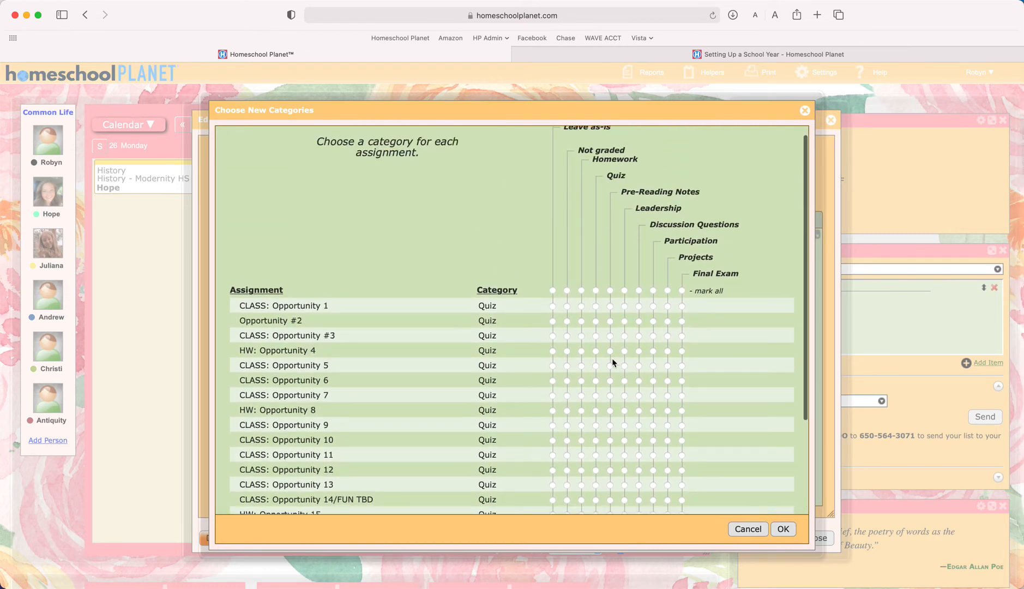
pyautogui.scroll(1, 553, 286)
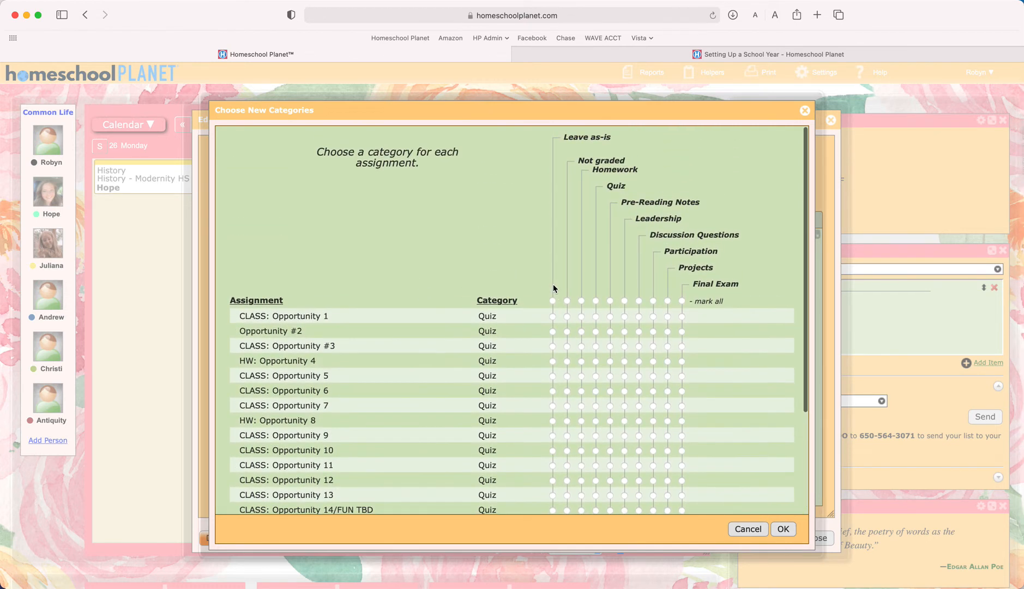
pyautogui.click(581, 300)
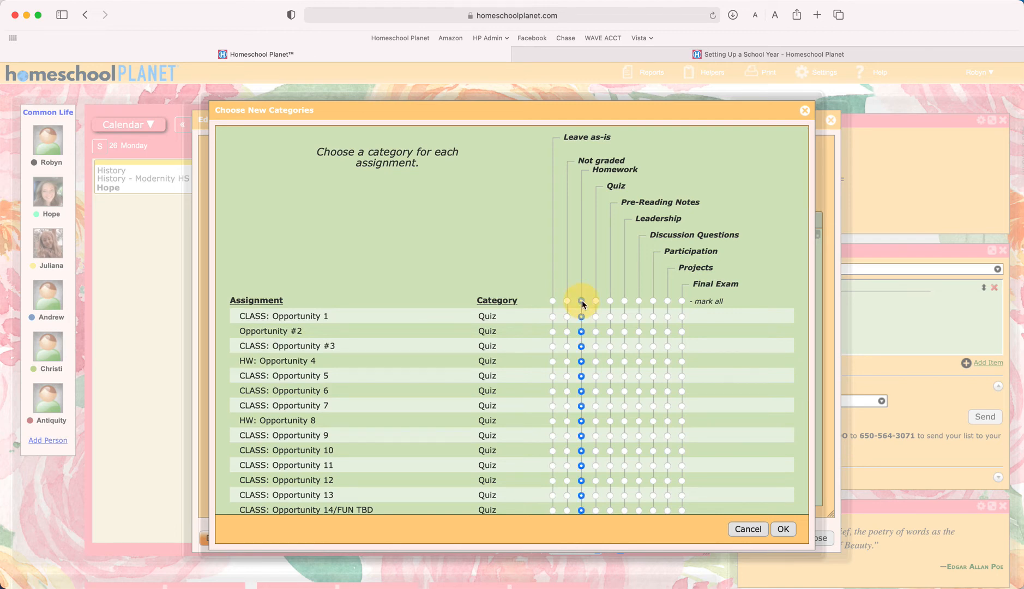
pyautogui.click(784, 529)
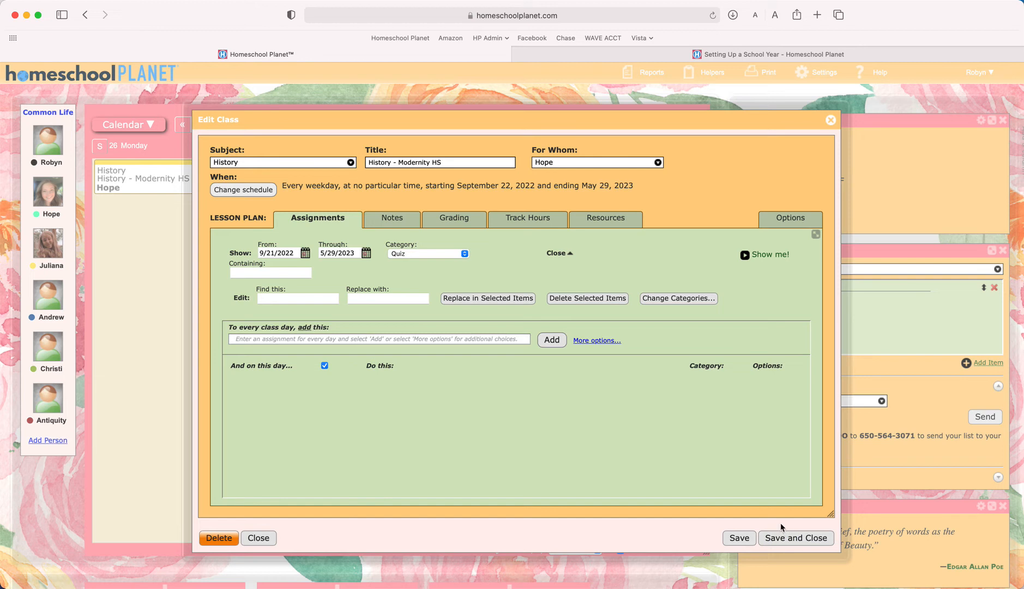
# Set the category filter to Any and look through the full list, checking the category of the Opportunity 1 assignment.
pyautogui.click(432, 253)
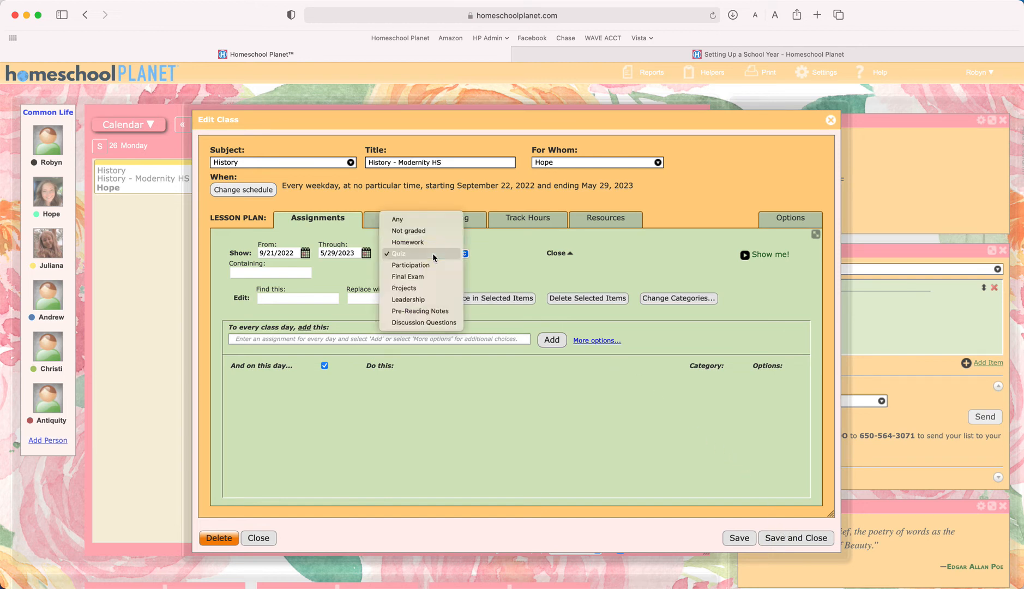
pyautogui.click(432, 221)
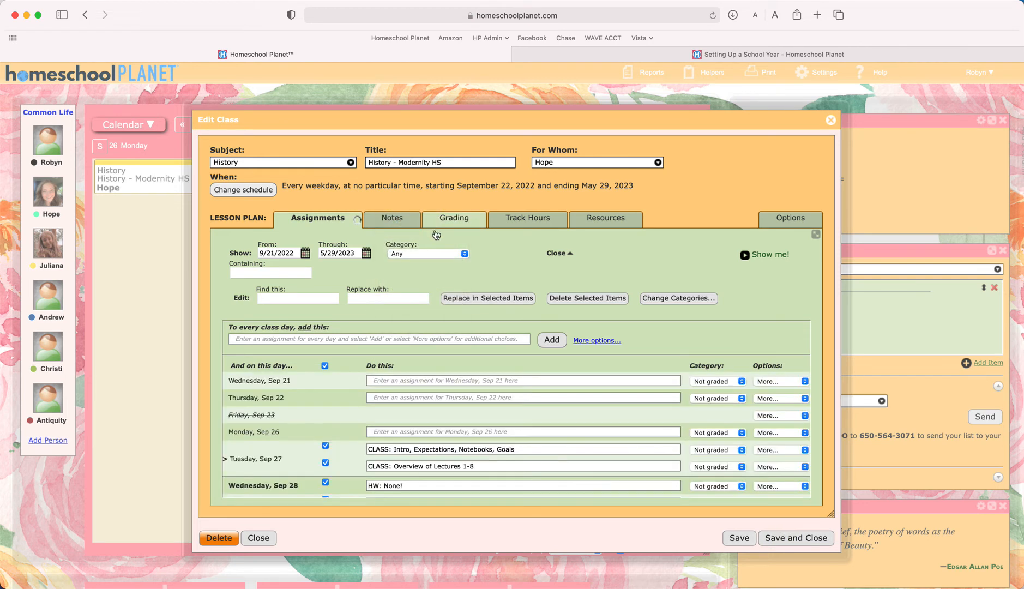
pyautogui.scroll(-5, 572, 419)
pyautogui.scroll(-10, 572, 422)
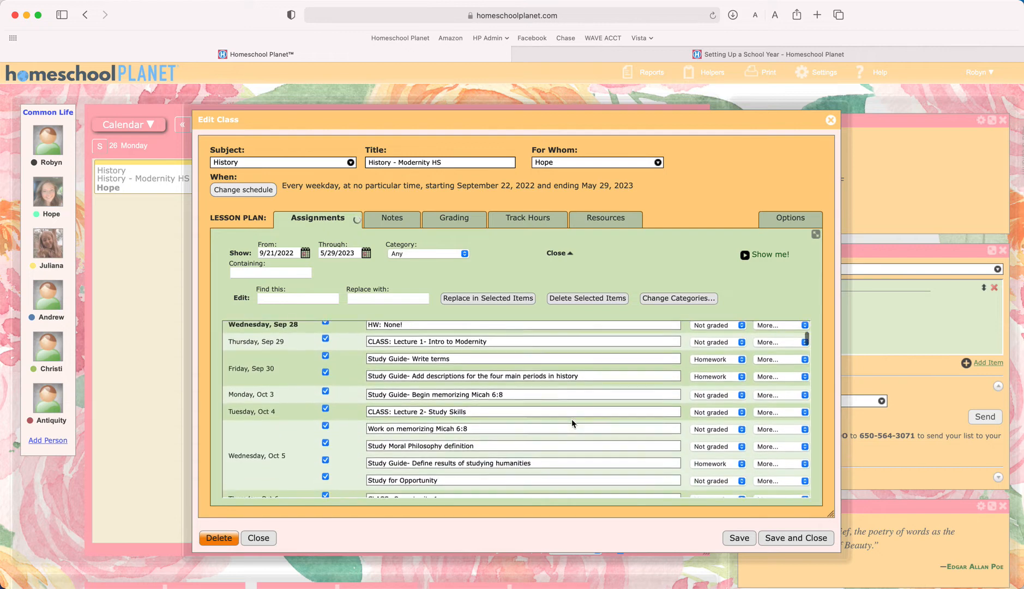
pyautogui.scroll(-1, 572, 419)
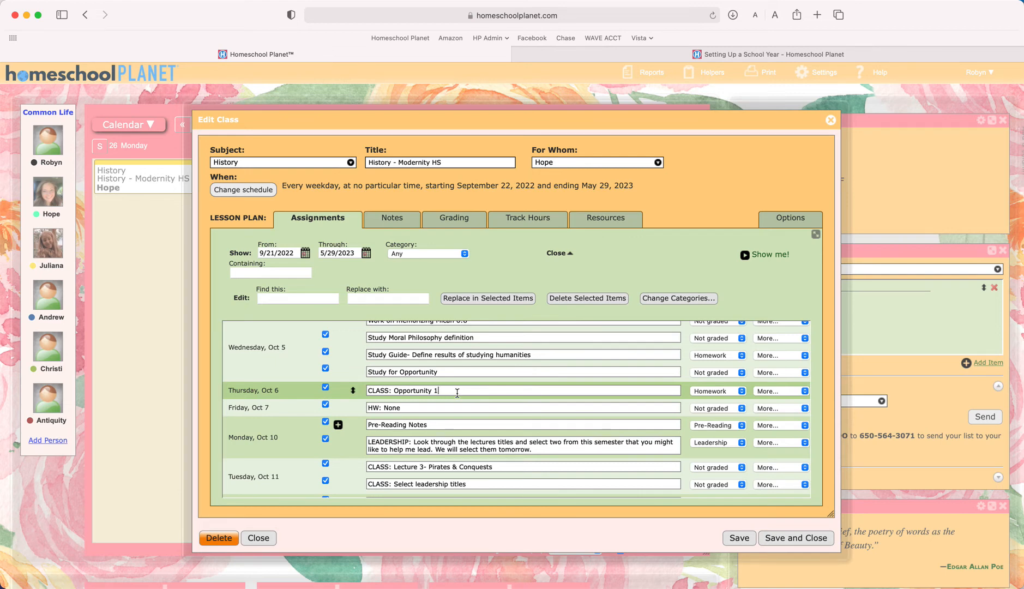
pyautogui.scroll(-4, 457, 392)
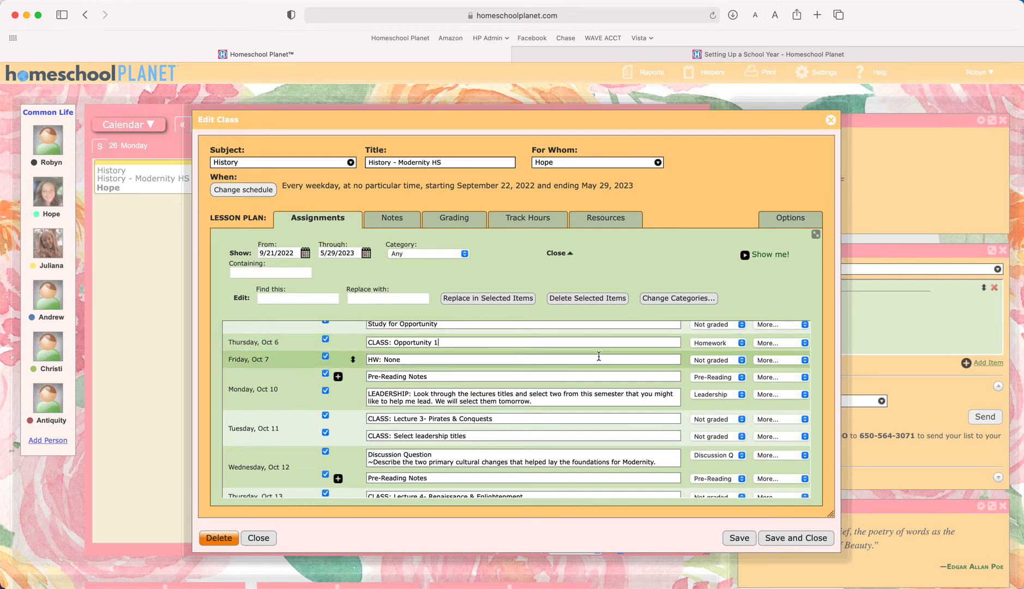
pyautogui.scroll(10, 599, 352)
pyautogui.scroll(10, 599, 356)
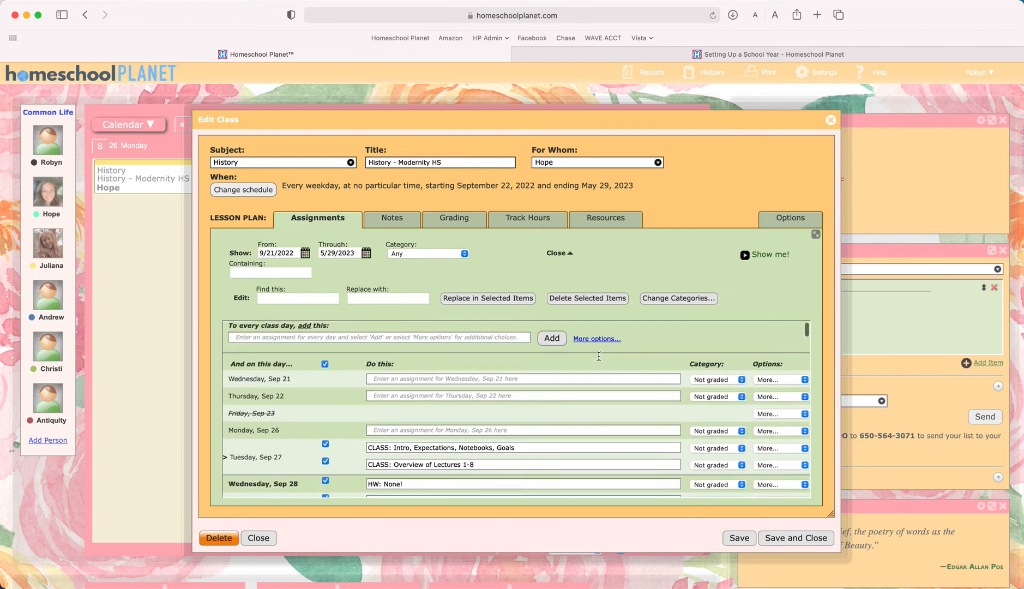
# Set the start date of the displayed assignment range to 9/30/2022.
pyautogui.scroll(-3, 599, 360)
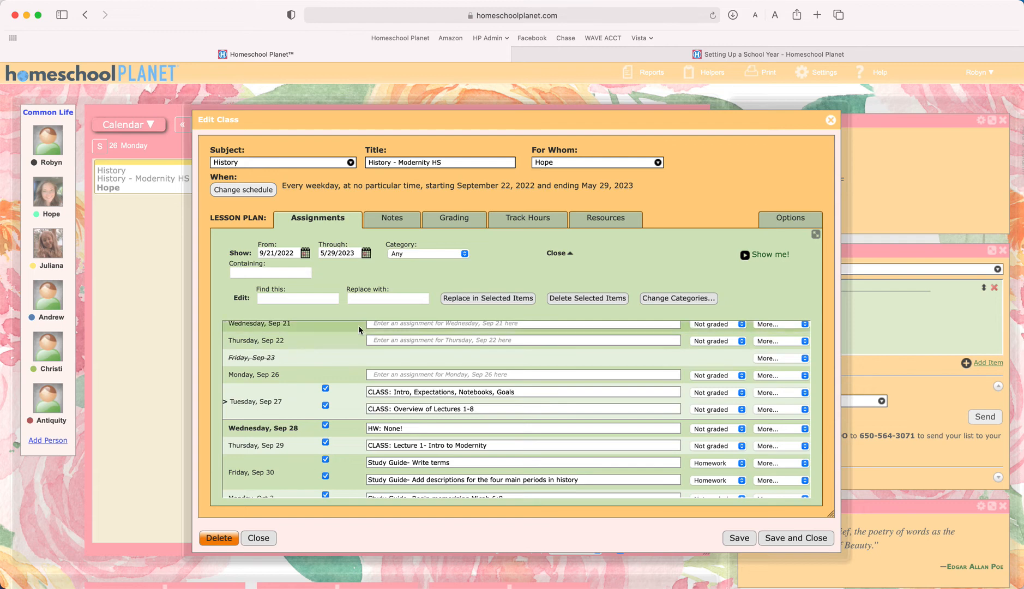
pyautogui.scroll(-5, 359, 330)
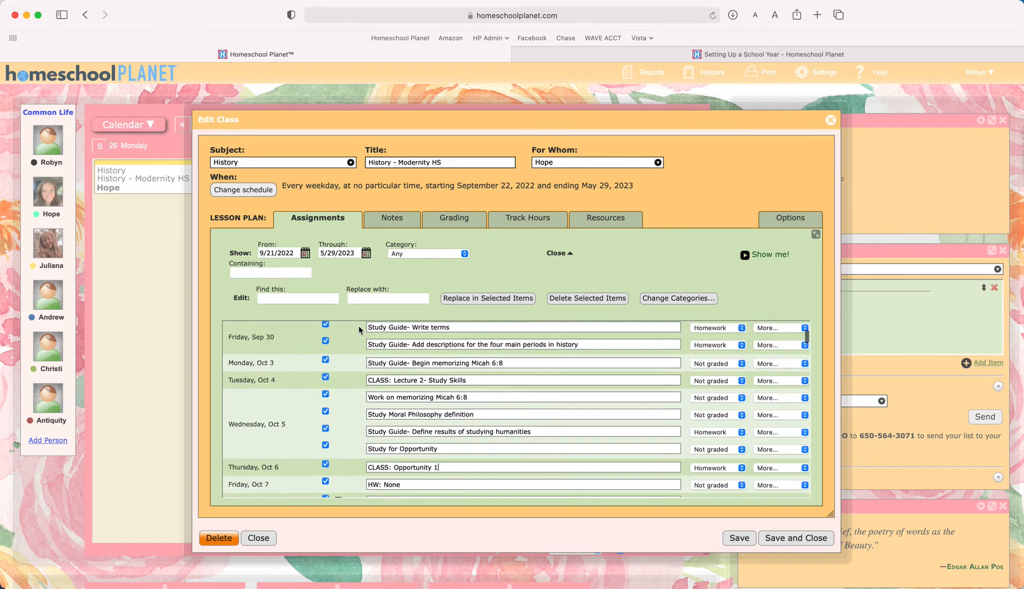
pyautogui.click(306, 254)
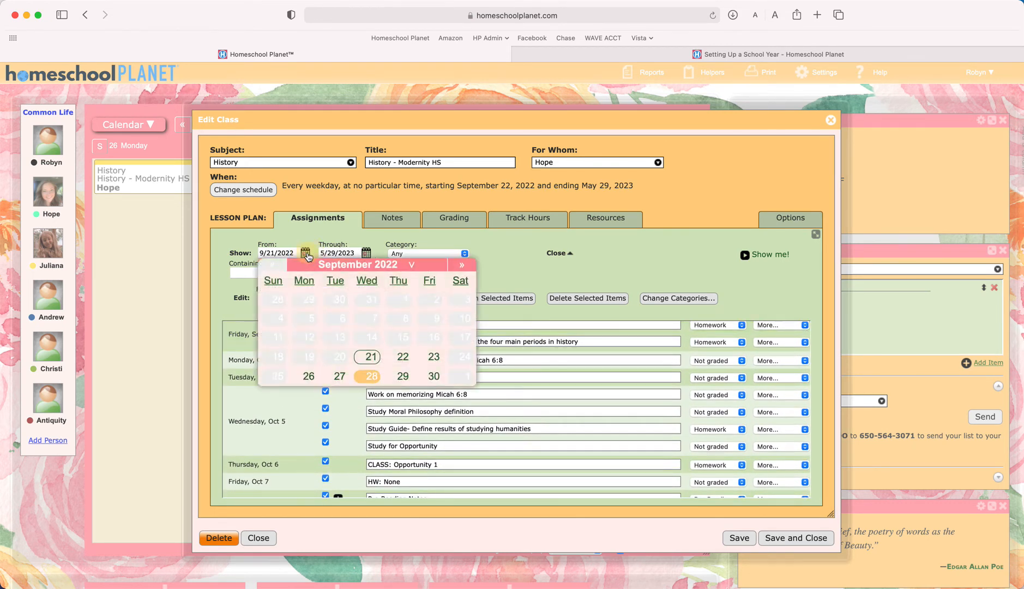
pyautogui.click(440, 403)
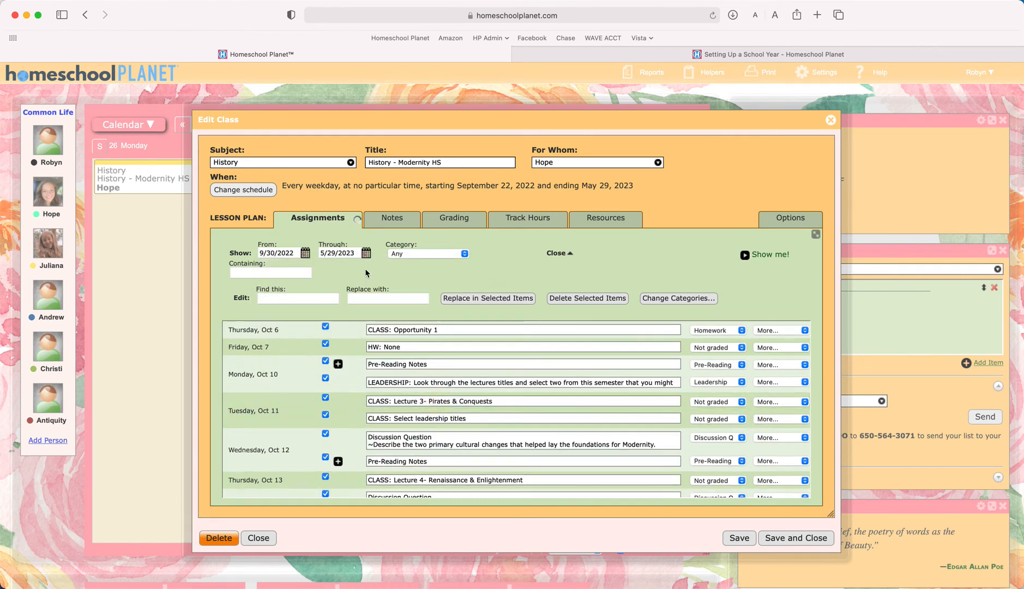
# Set the end date of the displayed assignment range to 10/7/2022.
pyautogui.click(366, 254)
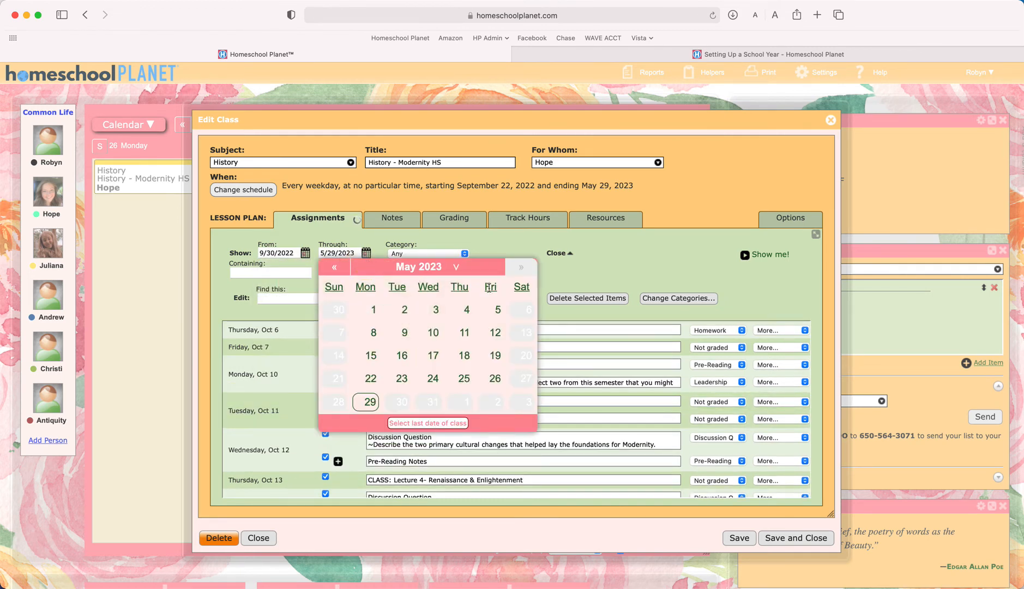
pyautogui.click(336, 269)
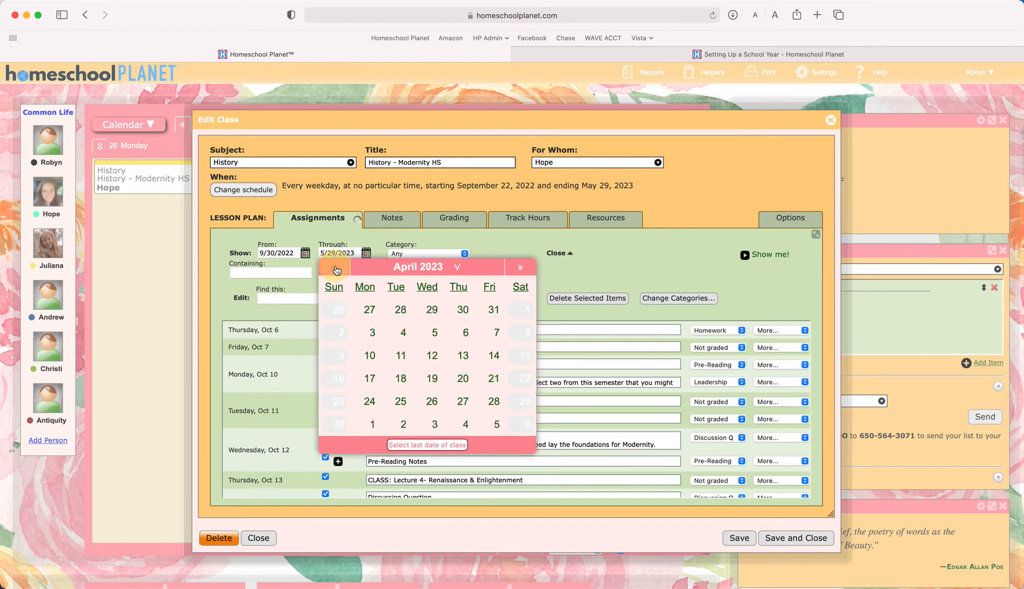
pyautogui.click(336, 269)
pyautogui.click(336, 269)
pyautogui.click(336, 269)
pyautogui.click(336, 269)
pyautogui.click(336, 268)
pyautogui.click(336, 269)
pyautogui.click(336, 269)
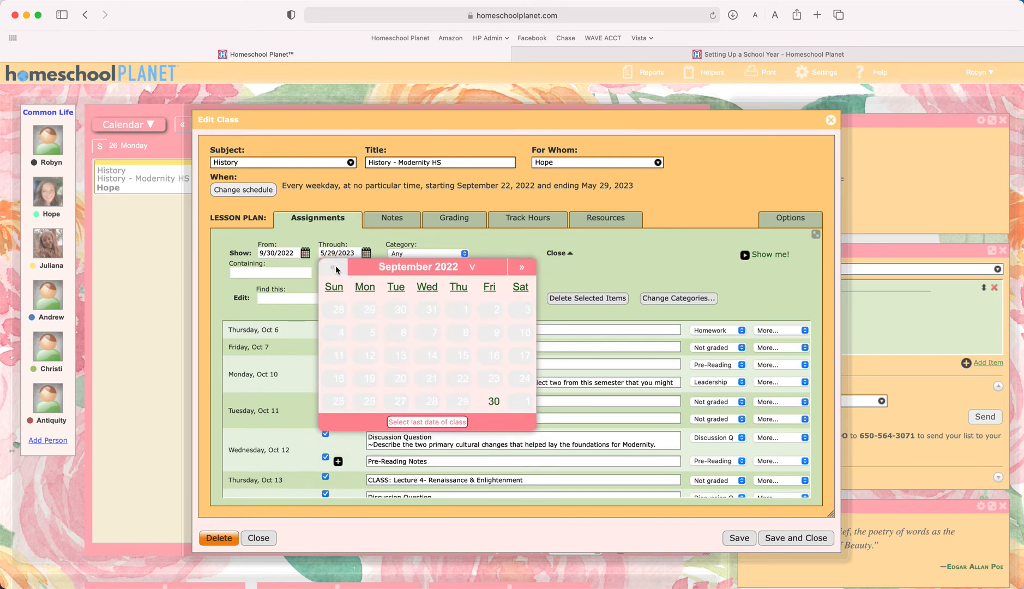
pyautogui.click(528, 268)
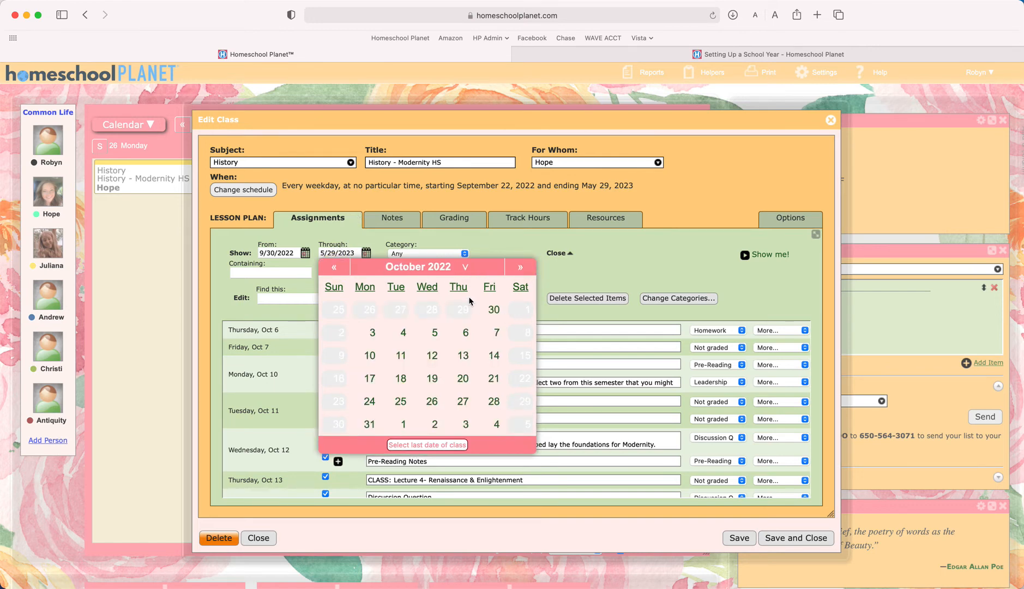
pyautogui.click(497, 334)
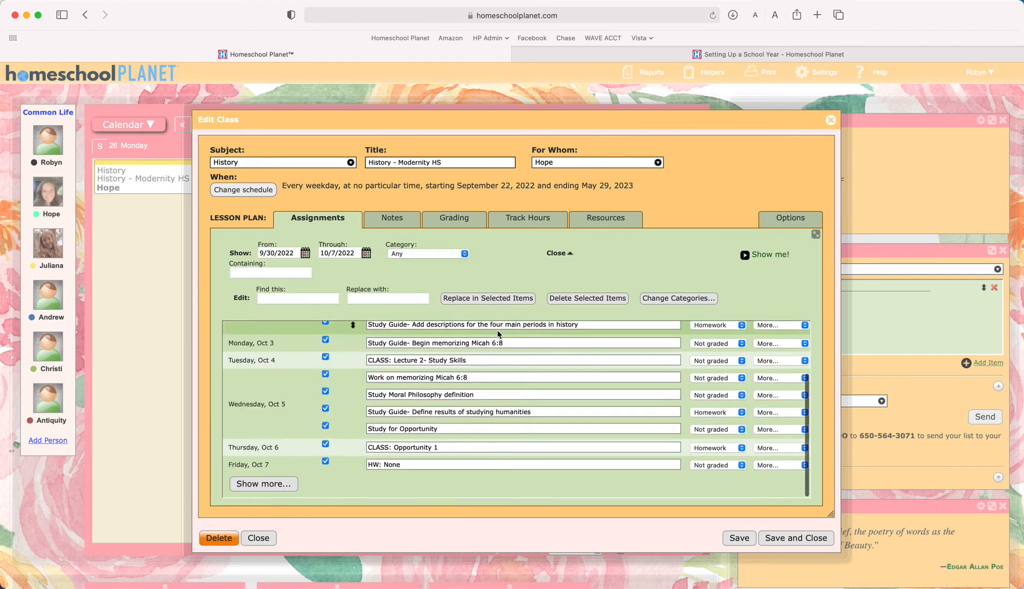
# Review the selected assignments from September 30 to October 7, delete them all, and confirm the deletion.
pyautogui.scroll(2, 377, 365)
pyautogui.scroll(3, 376, 365)
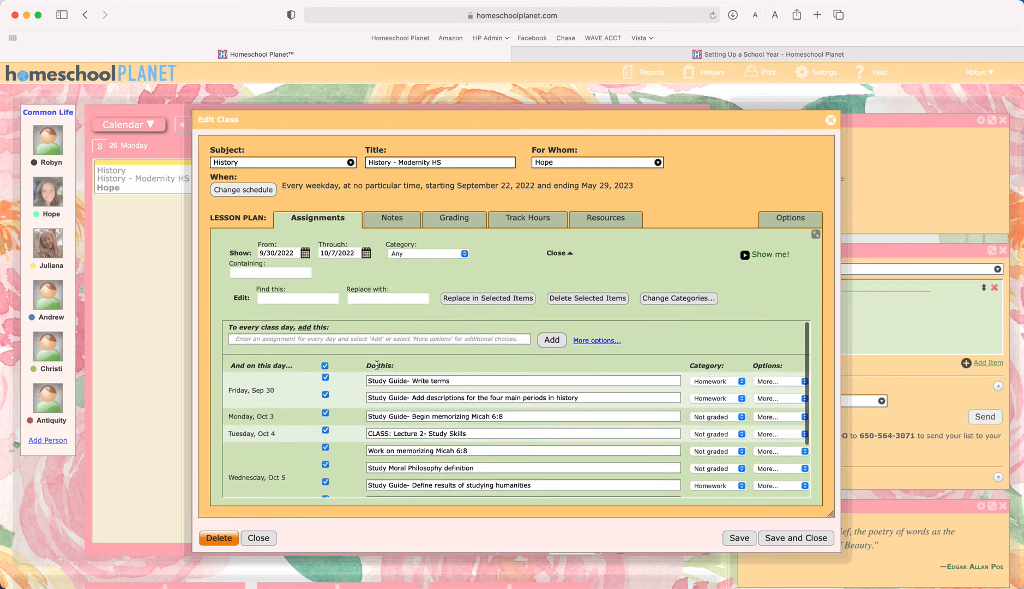
pyautogui.scroll(-4, 377, 365)
pyautogui.scroll(1, 377, 366)
pyautogui.scroll(1, 377, 366)
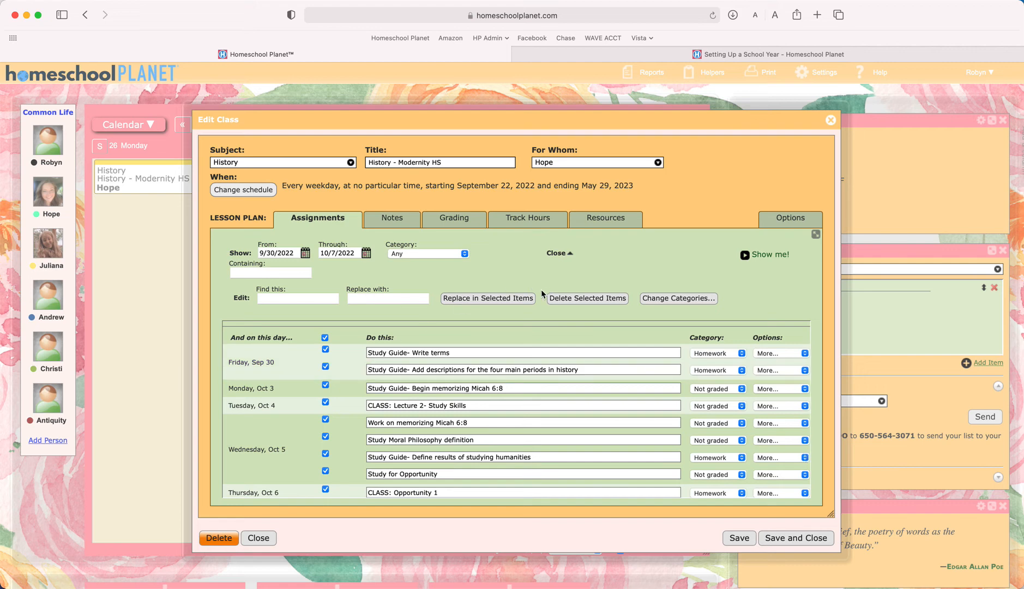
pyautogui.click(572, 301)
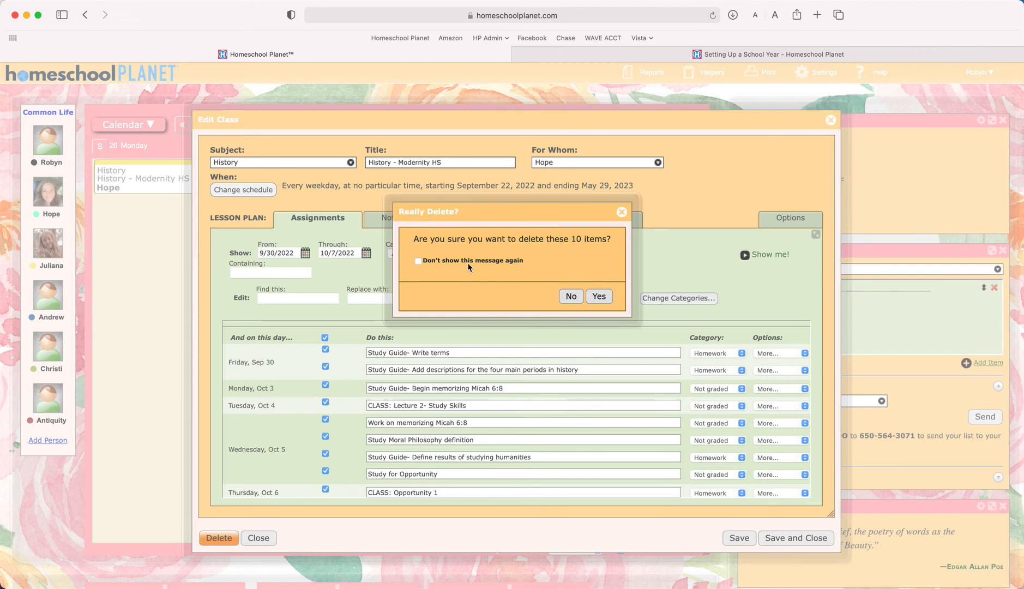
pyautogui.click(599, 296)
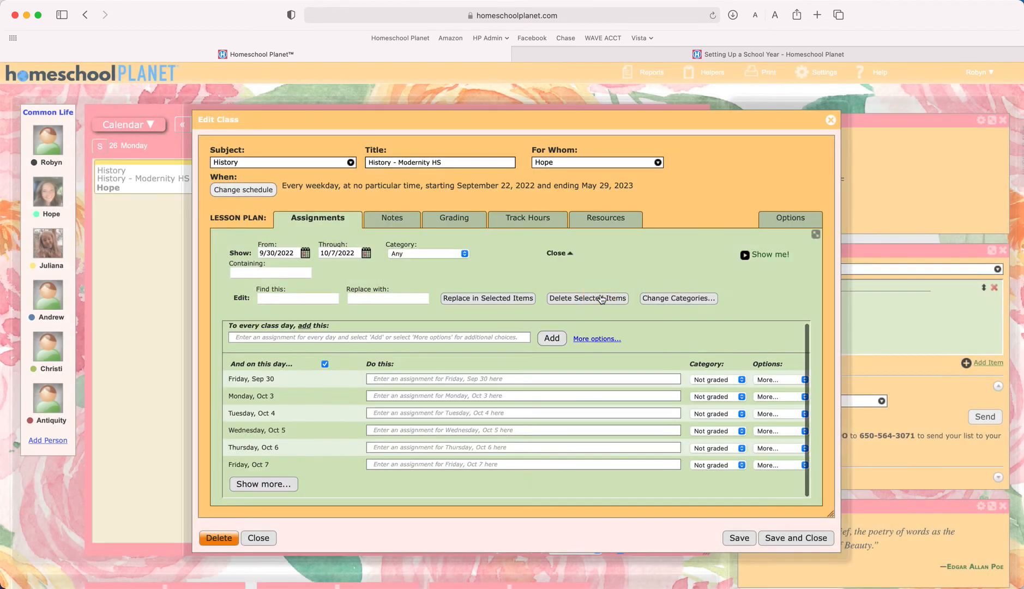
# Show more assignments past October 7 and look through the emptied days and the entries that follow them.
pyautogui.scroll(-3, 591, 426)
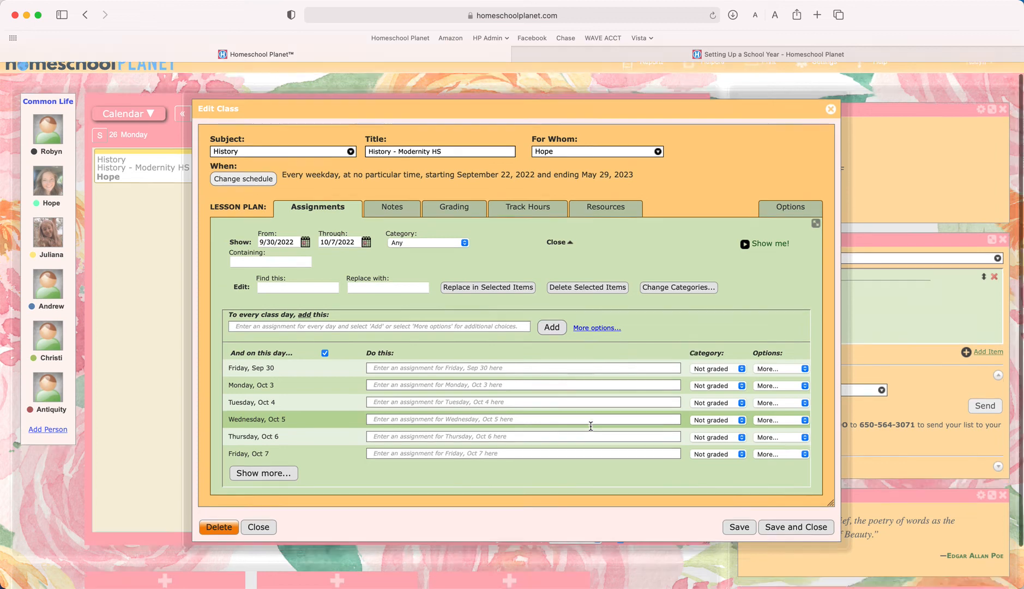
pyautogui.scroll(-3, 591, 426)
pyautogui.click(255, 412)
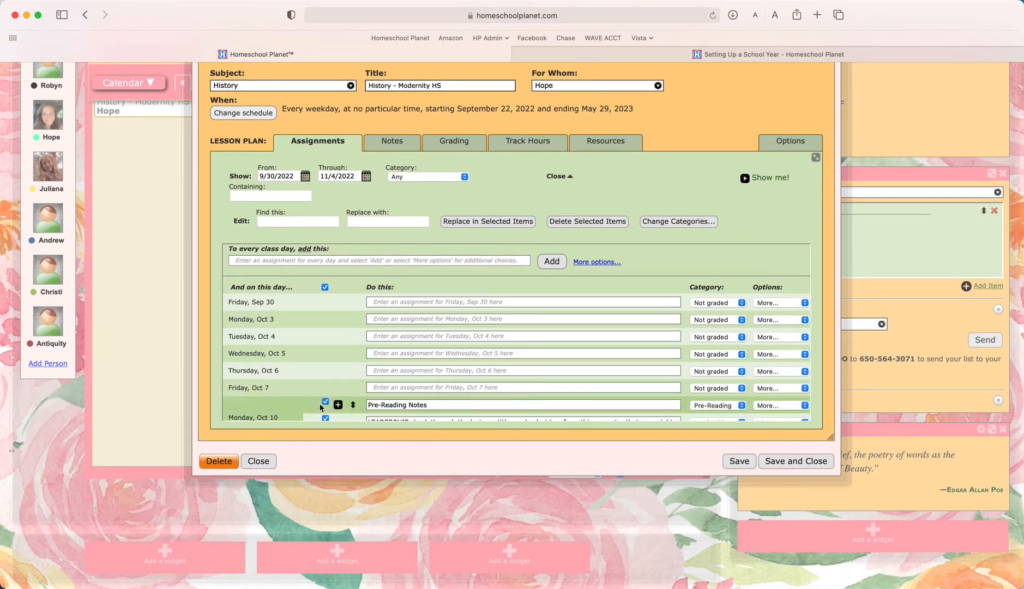
pyautogui.scroll(-4, 515, 387)
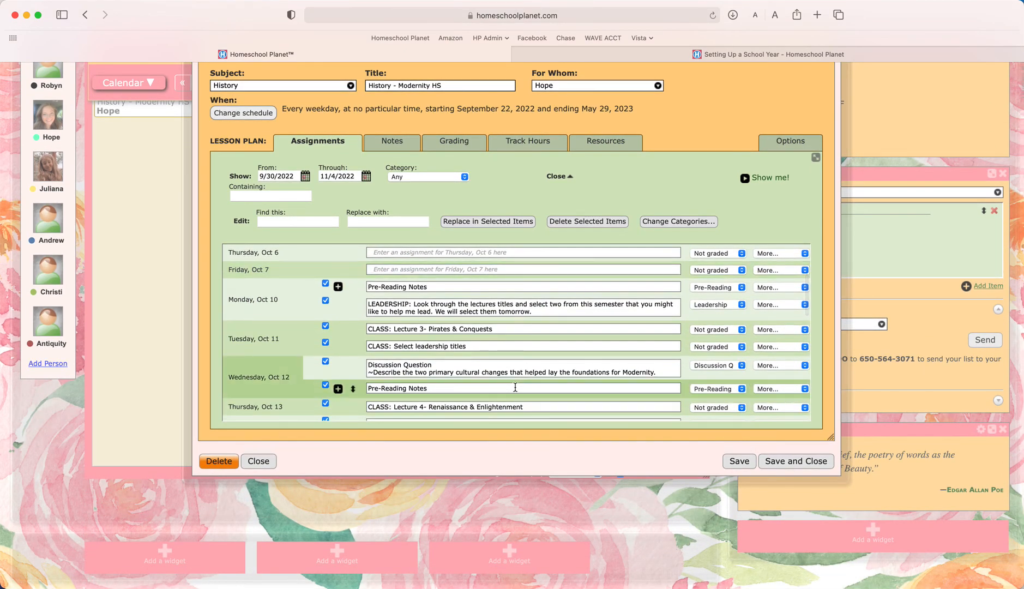
pyautogui.scroll(5, 486, 306)
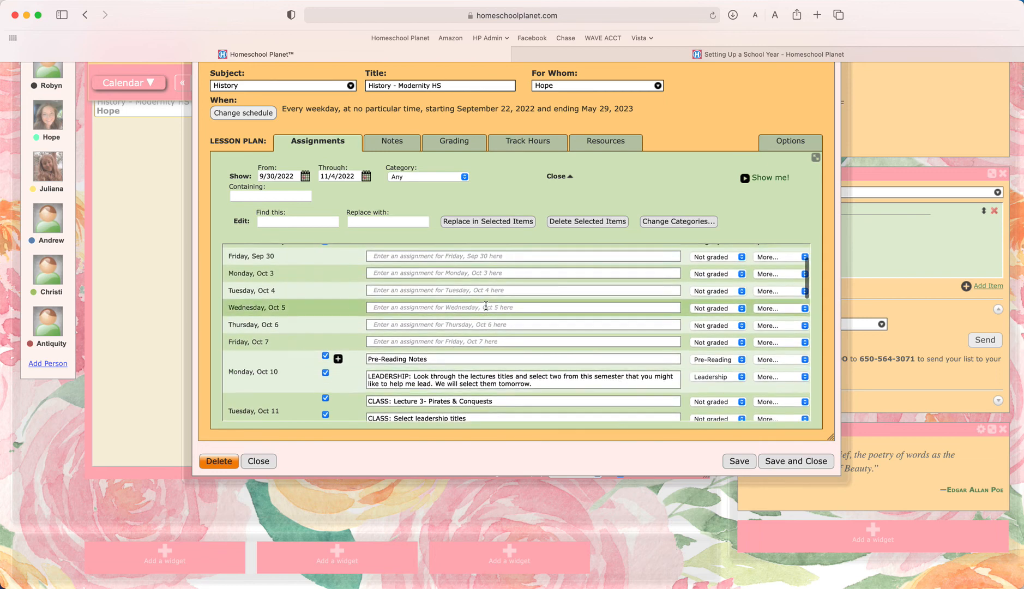
pyautogui.scroll(-2, 486, 306)
pyautogui.scroll(-2, 486, 306)
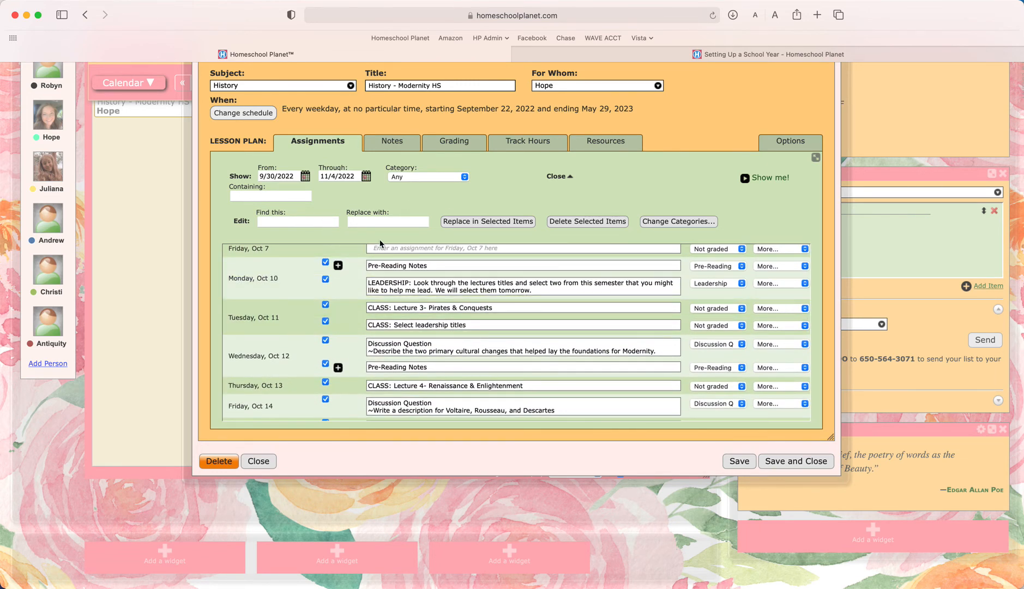
# Open the Assignment Generator for every class day and choose to repeat the same assignment over a range of dates.
pyautogui.scroll(5, 415, 281)
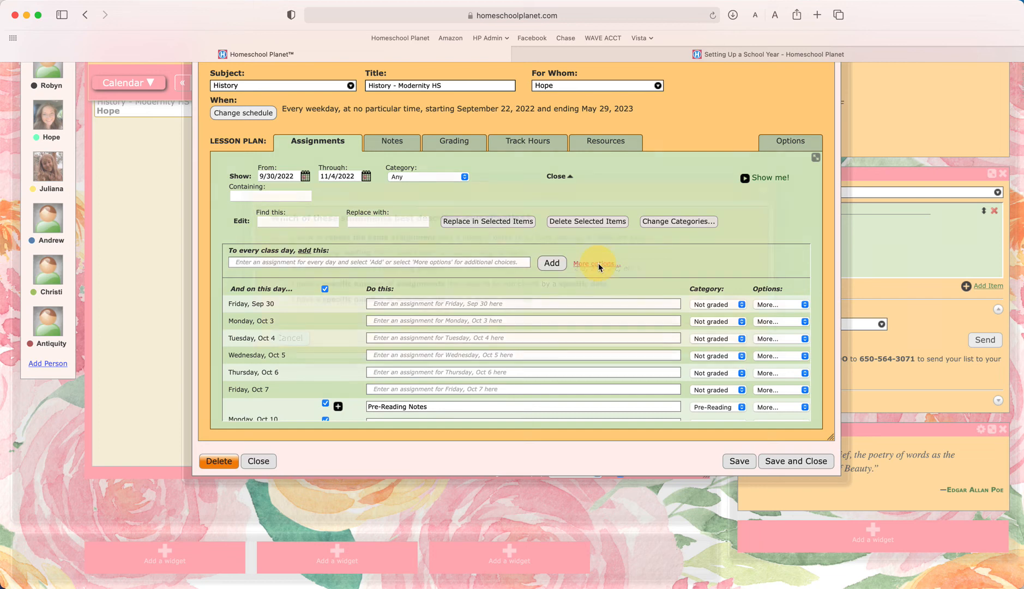
pyautogui.click(598, 264)
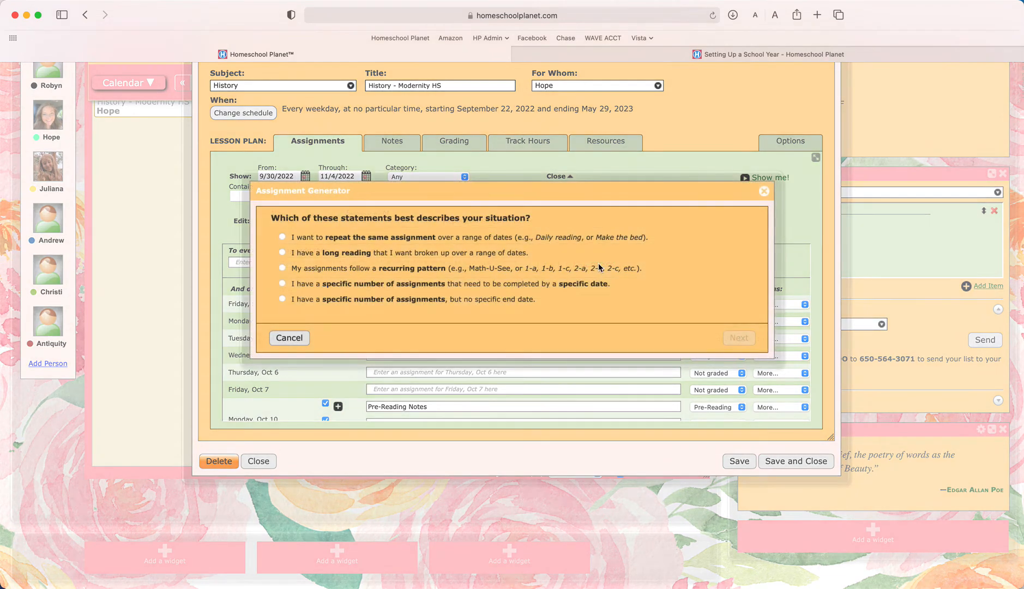
pyautogui.click(282, 238)
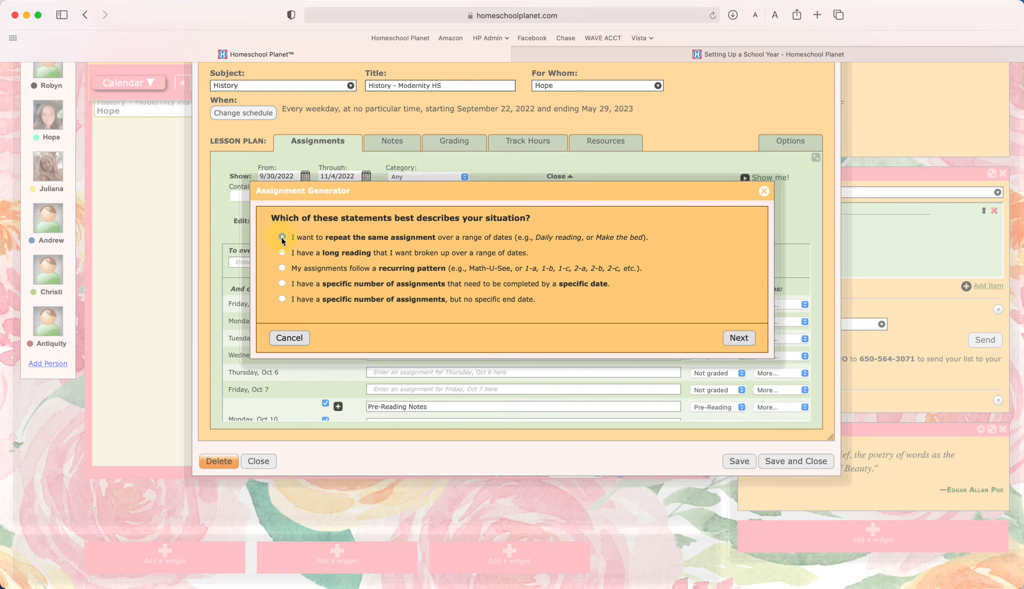
pyautogui.click(739, 338)
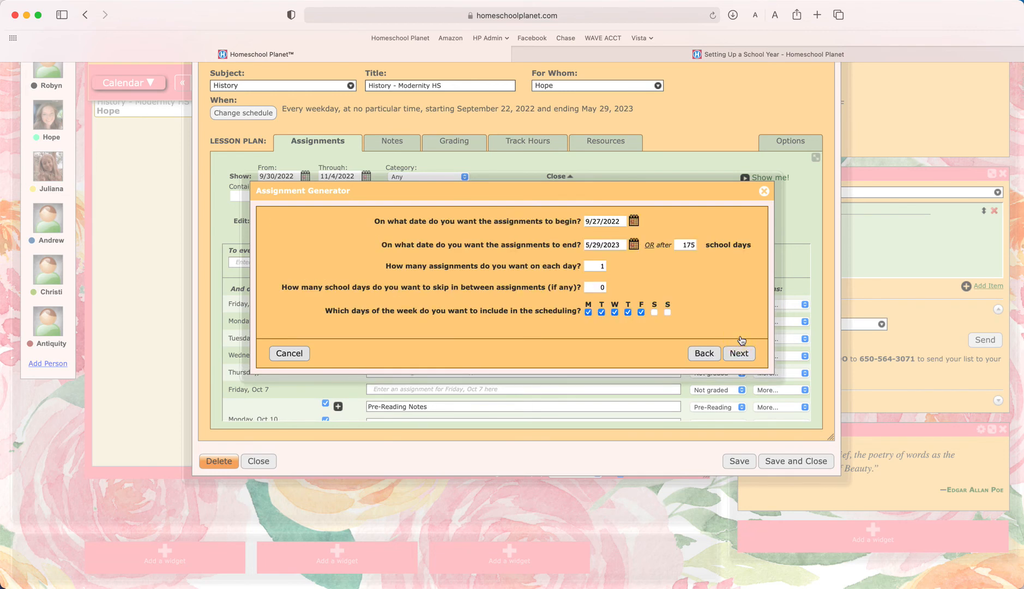
# Schedule the generated assignments on Mondays only, with 2 assignments each day, and continue to their descriptions.
pyautogui.click(603, 314)
pyautogui.click(616, 313)
pyautogui.click(642, 313)
pyautogui.click(629, 312)
pyautogui.doubleClick(595, 266)
pyautogui.moveTo(596, 266); pyautogui.dragTo(603, 266)
pyautogui.click(739, 354)
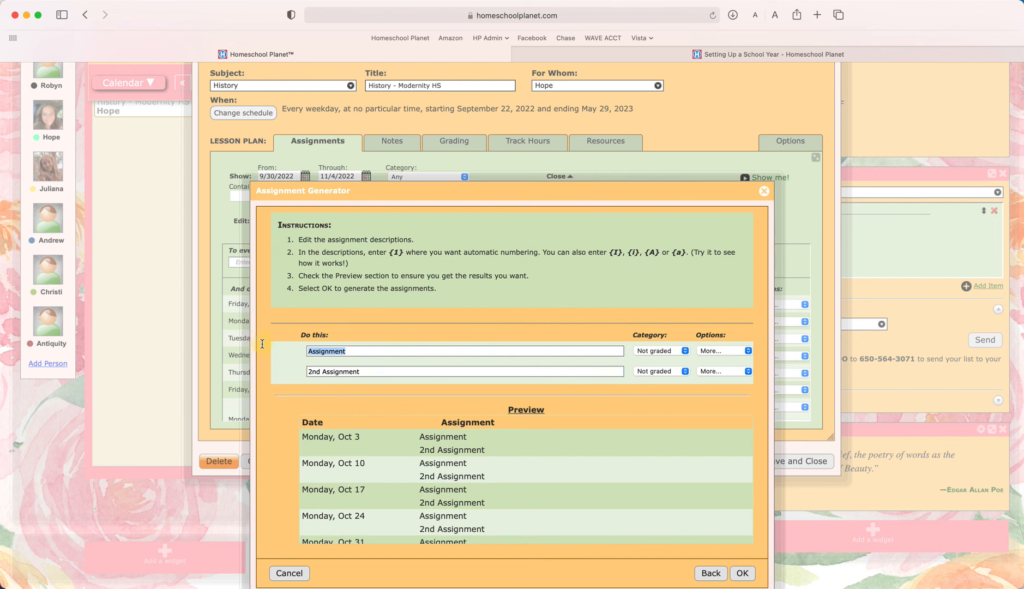
# Describe the two generated Monday assignments as "Study your Vocabulary" and "Organize your Notebook".
pyautogui.write('Stud')
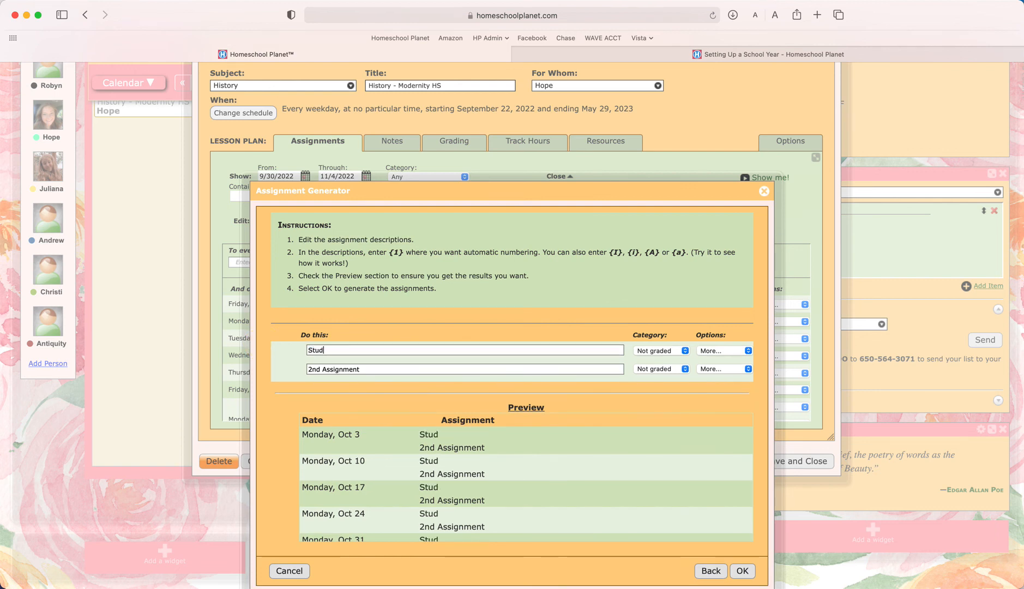
pyautogui.write('y your Vo')
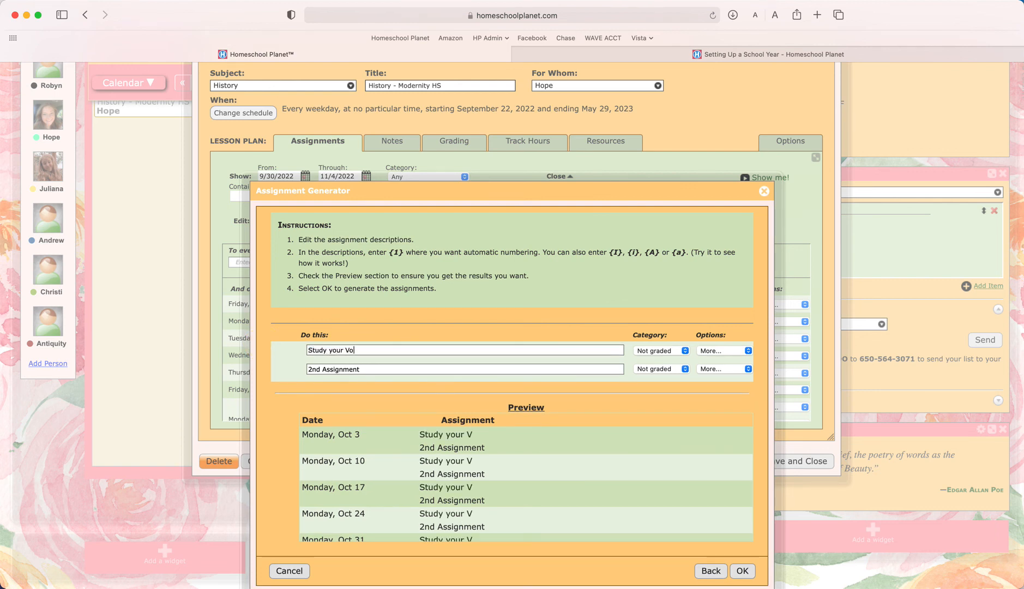
pyautogui.write('cabulary')
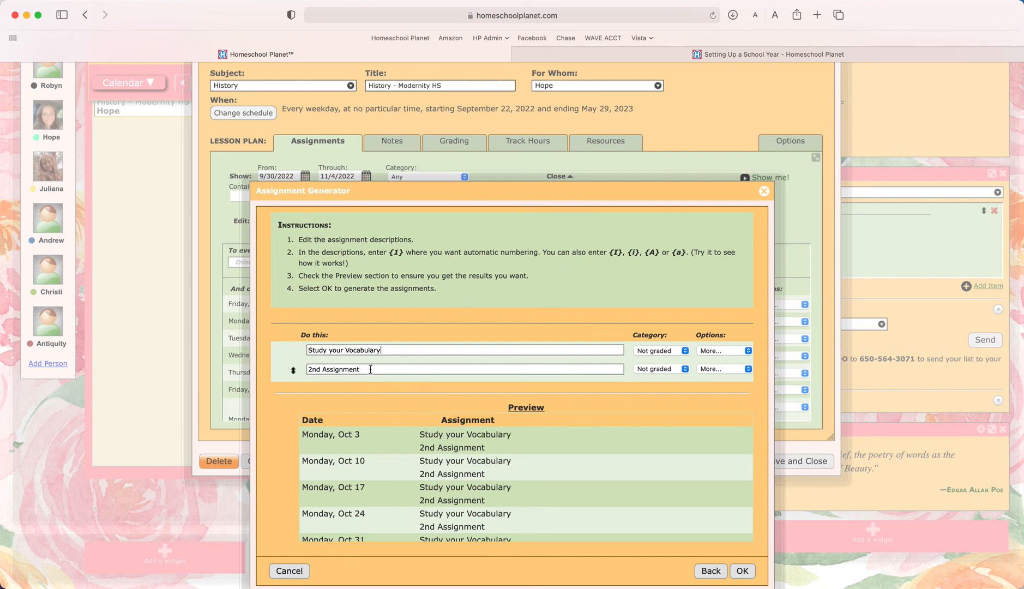
pyautogui.moveTo(367, 368); pyautogui.dragTo(290, 371)
pyautogui.write('Organi')
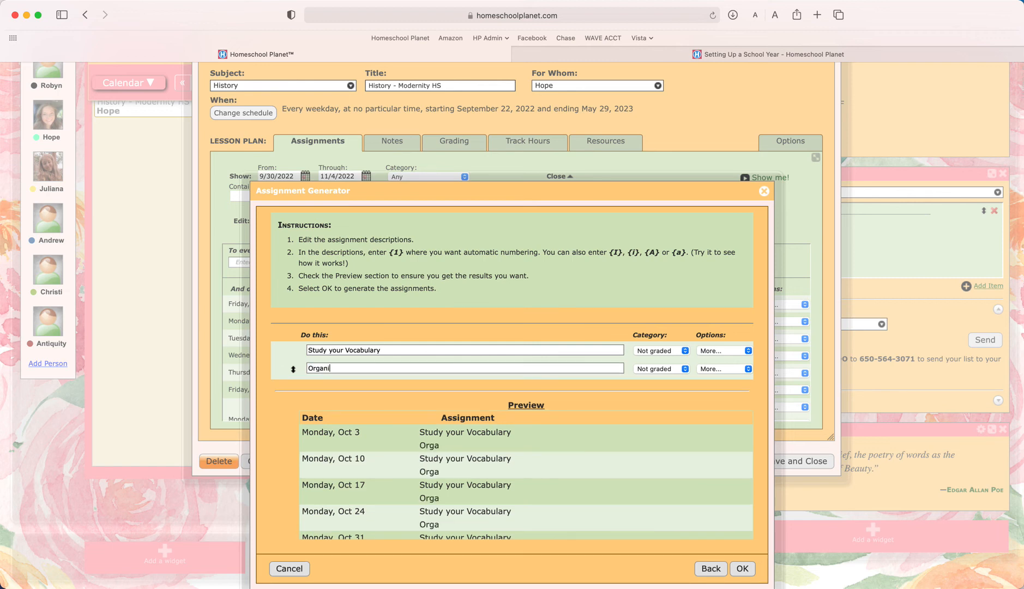
pyautogui.write('ze your Notebook')
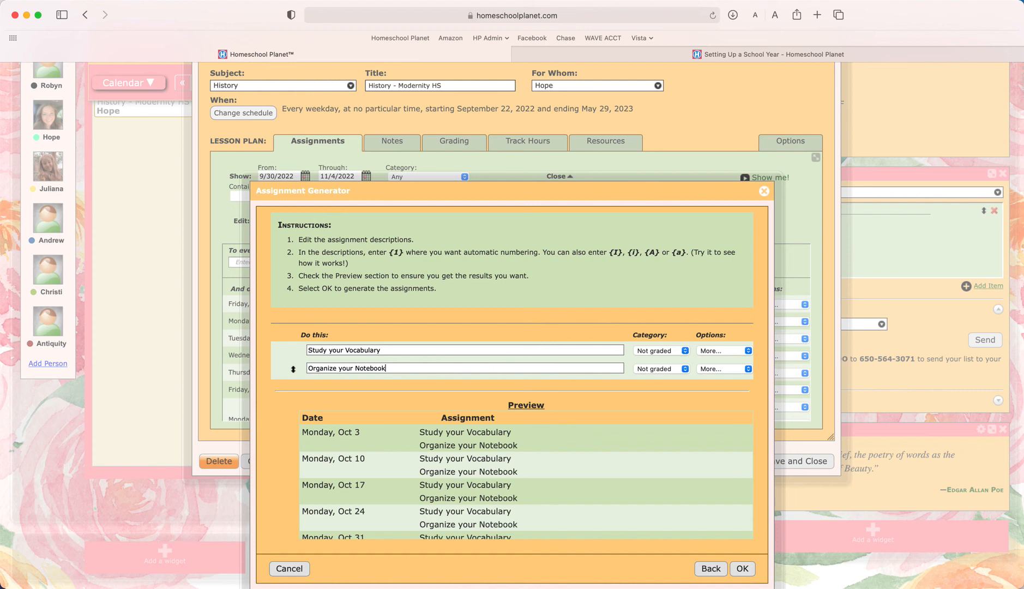
# Set the category of "Organize your Notebook" to Participation and generate the assignments.
pyautogui.click(662, 369)
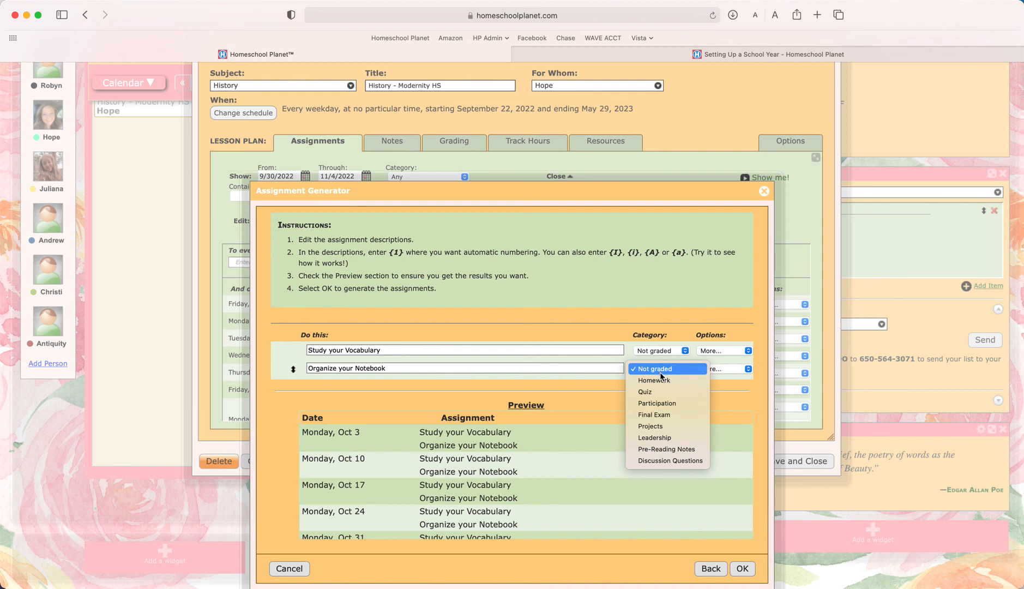
pyautogui.click(656, 405)
pyautogui.scroll(-1, 656, 407)
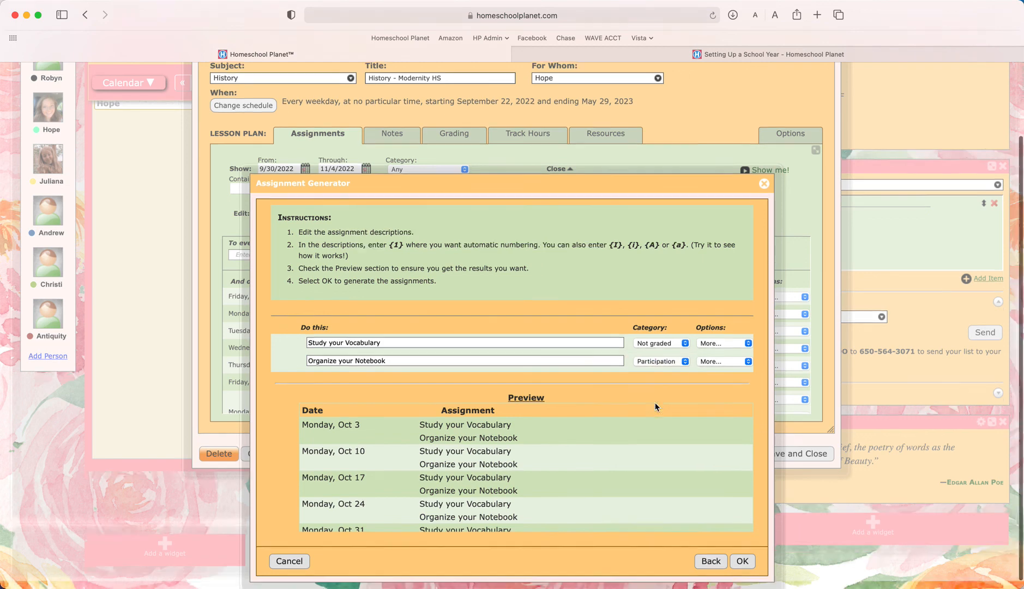
pyautogui.click(742, 553)
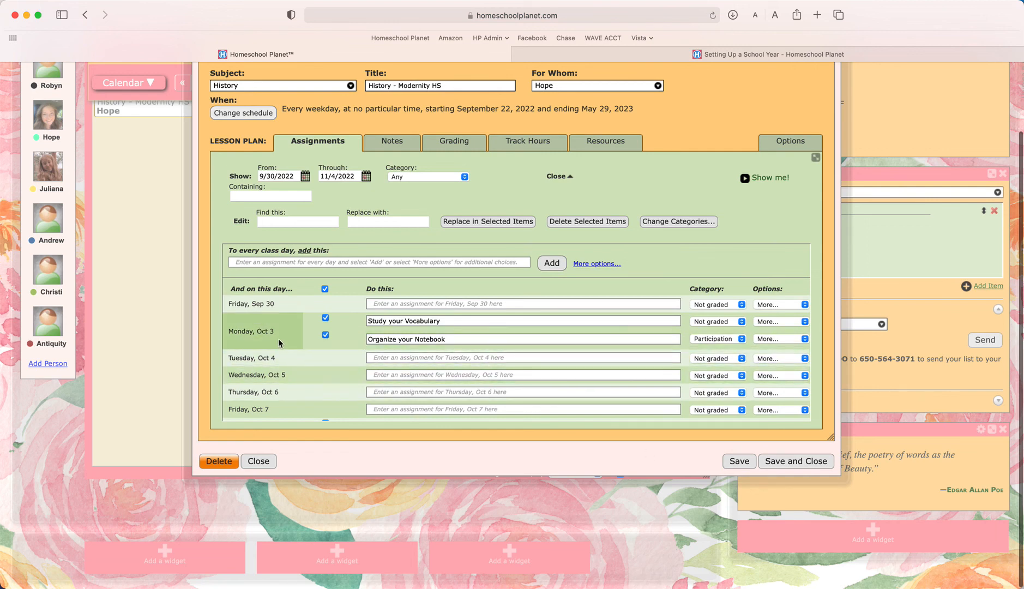
# Review the generated Monday assignments among the existing entries from October 3 onward, briefly hiding and reshowing the bulk-edit options.
pyautogui.scroll(-3, 426, 341)
pyautogui.scroll(-3, 425, 341)
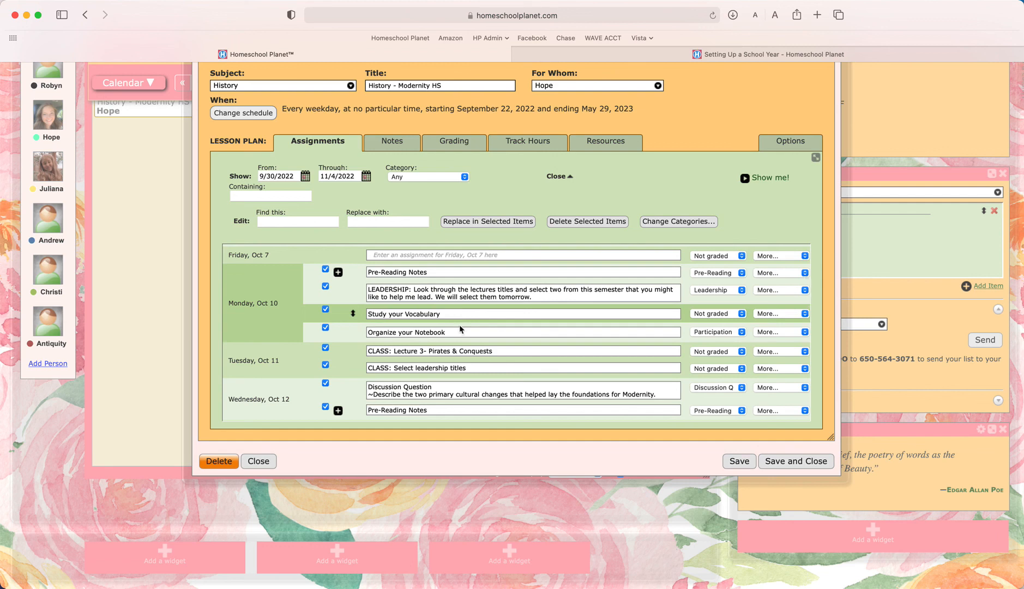
pyautogui.scroll(5, 457, 332)
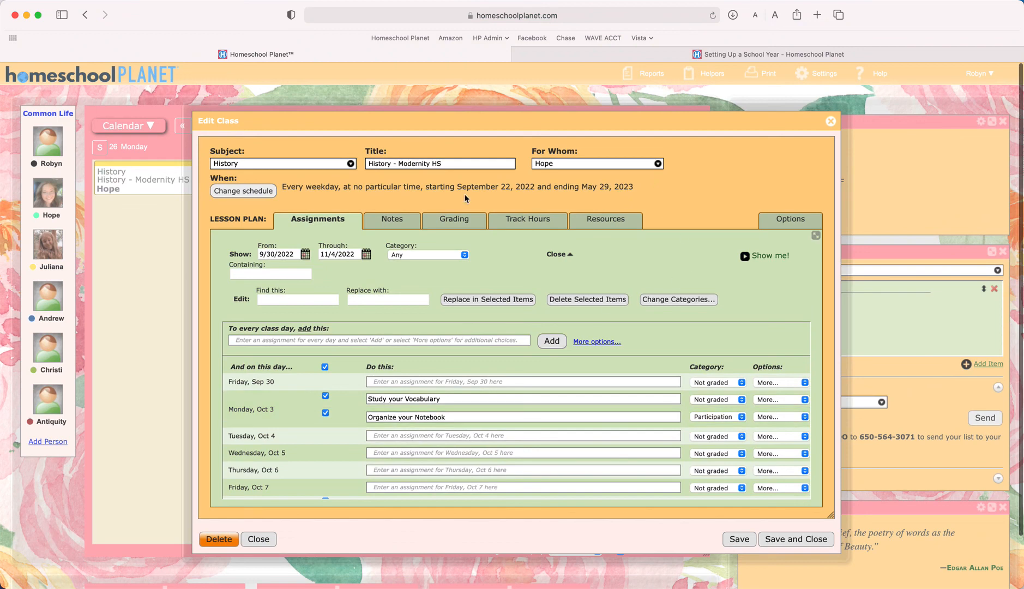
pyautogui.click(561, 256)
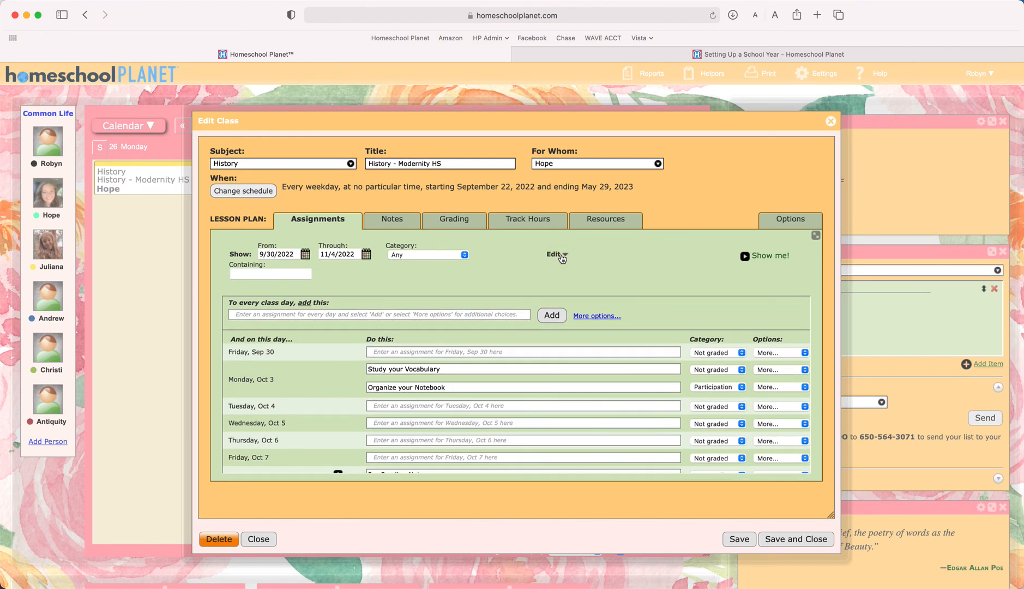
pyautogui.click(561, 255)
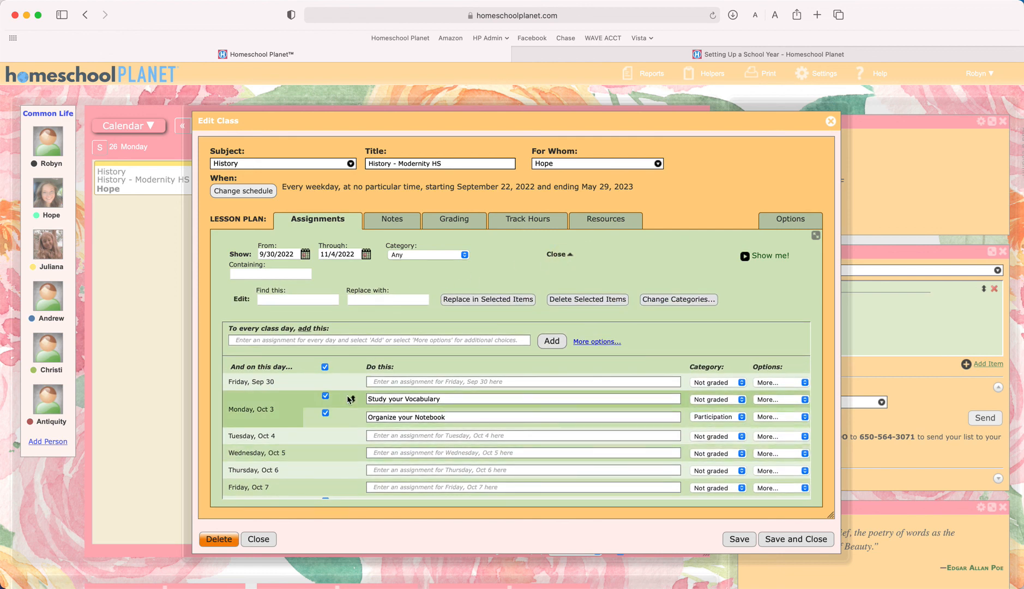
pyautogui.scroll(-5, 346, 395)
pyautogui.scroll(-2, 346, 395)
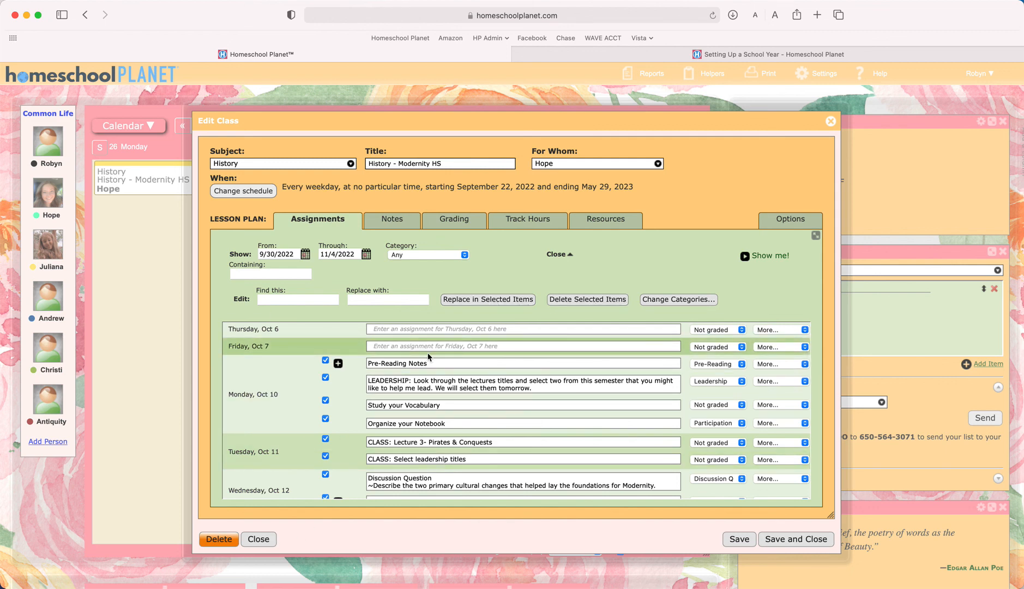
pyautogui.hscroll(1, 428, 358)
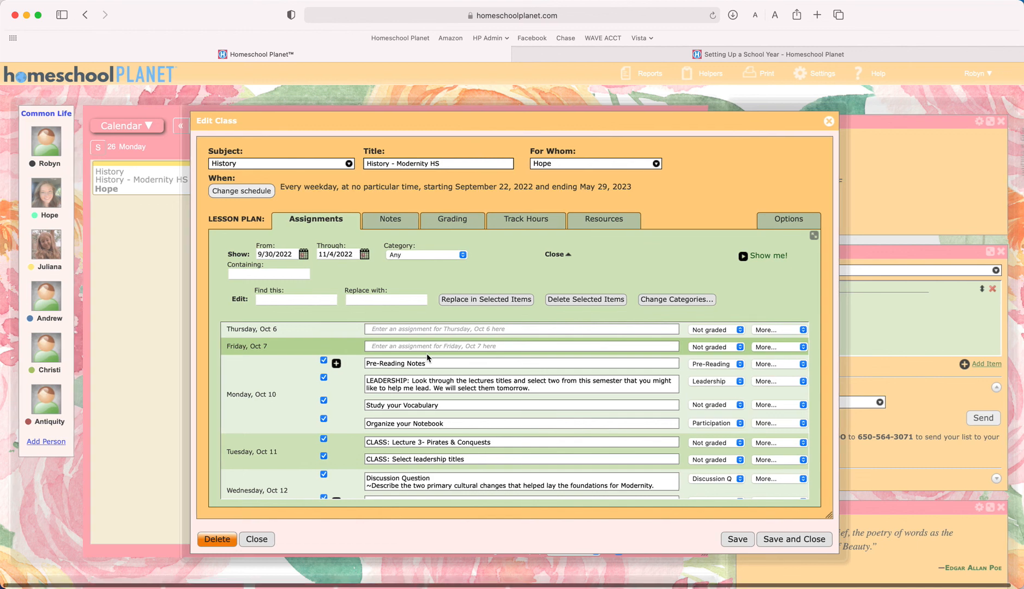
pyautogui.scroll(-1, 429, 358)
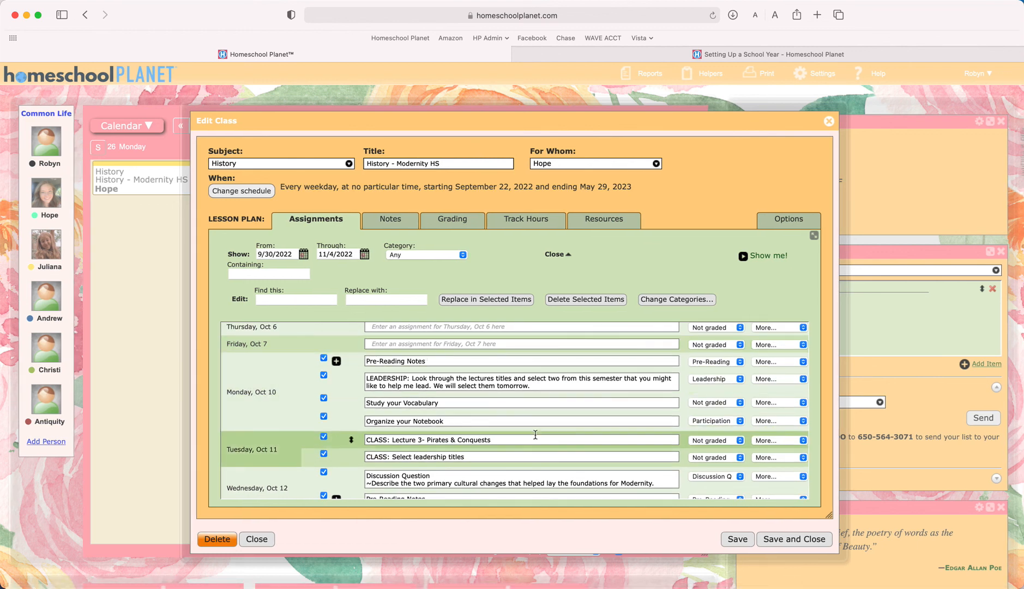
pyautogui.scroll(-10, 535, 434)
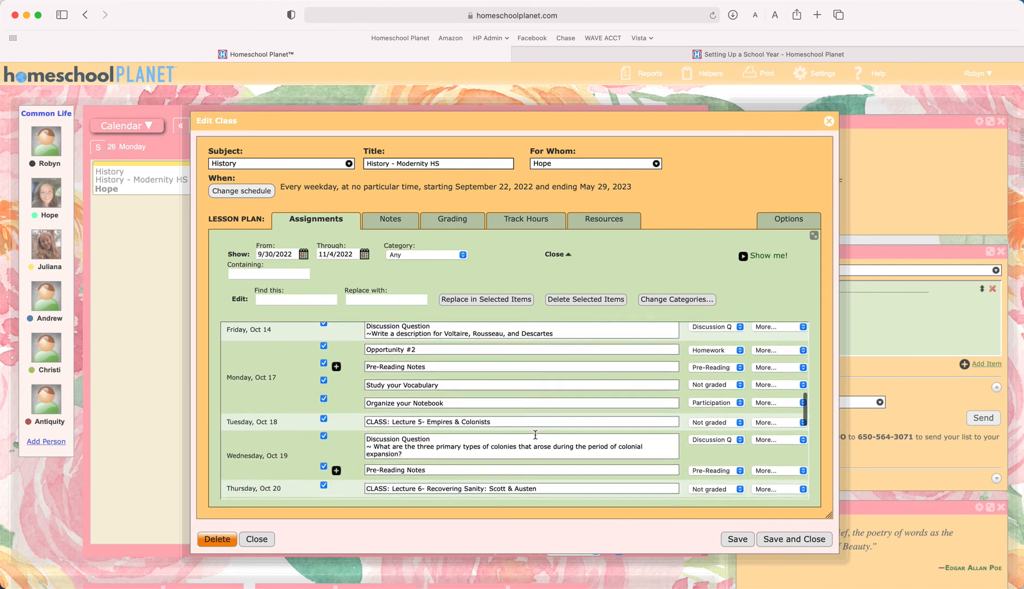